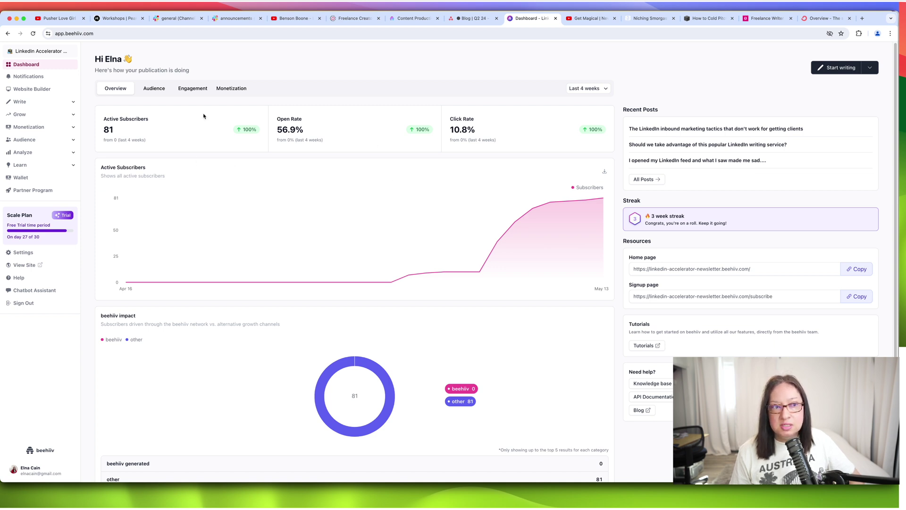
Step: Copy the Home page URL from the Dashboard's Resources section
{"action": "mouse_move", "coordinate": [597, 217]}
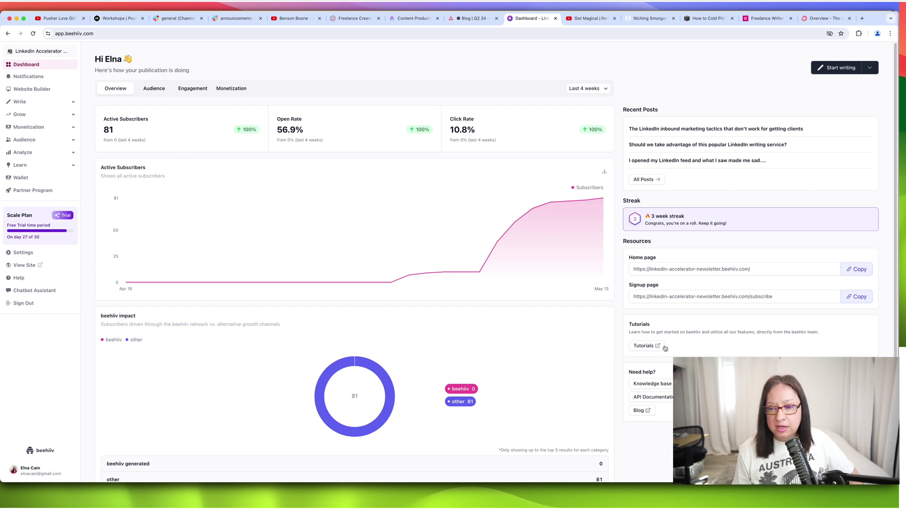
{"action": "left_click", "coordinate": [859, 269]}
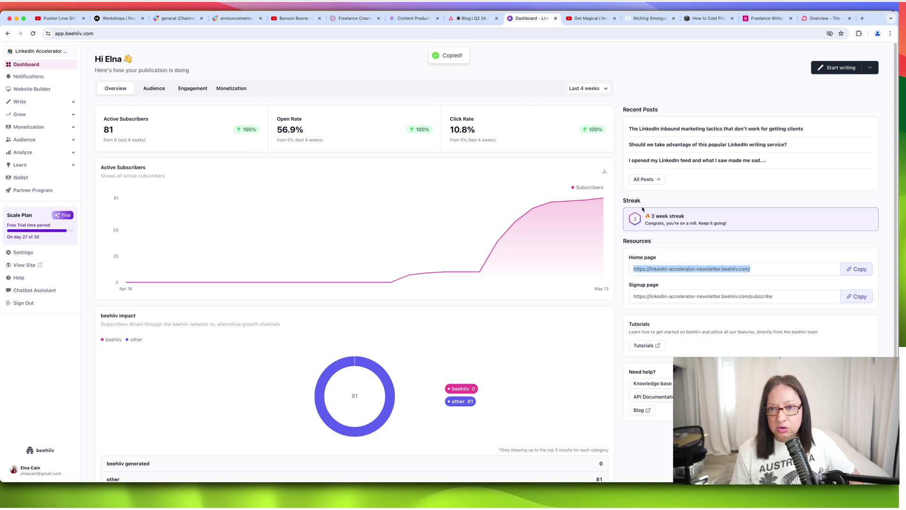
Step: Load the copied home page URL in a new browser tab and scroll to the five-post Archive
{"action": "scroll", "coordinate": [860, 273], "scroll_direction": "down", "scroll_amount": 2}
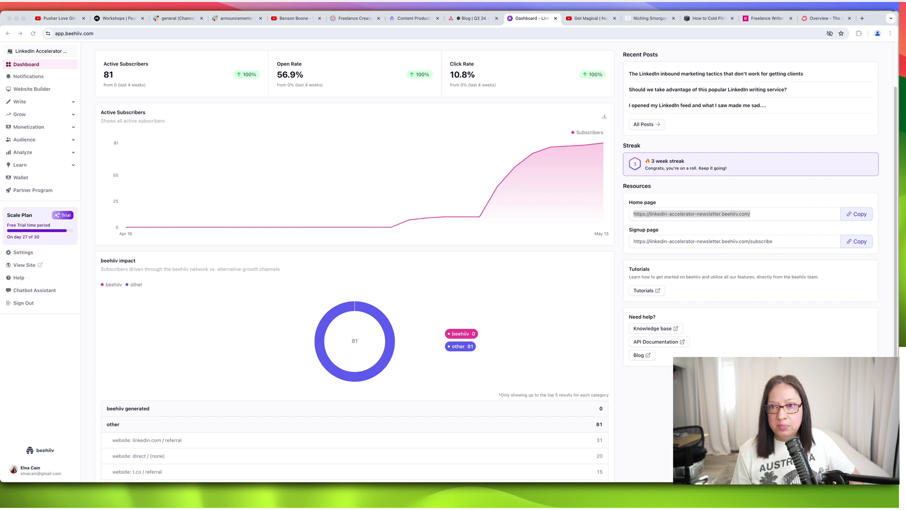
{"action": "key", "text": "super+Tab"}
{"action": "key", "text": "super+t"}
{"action": "key", "text": "super+v"}
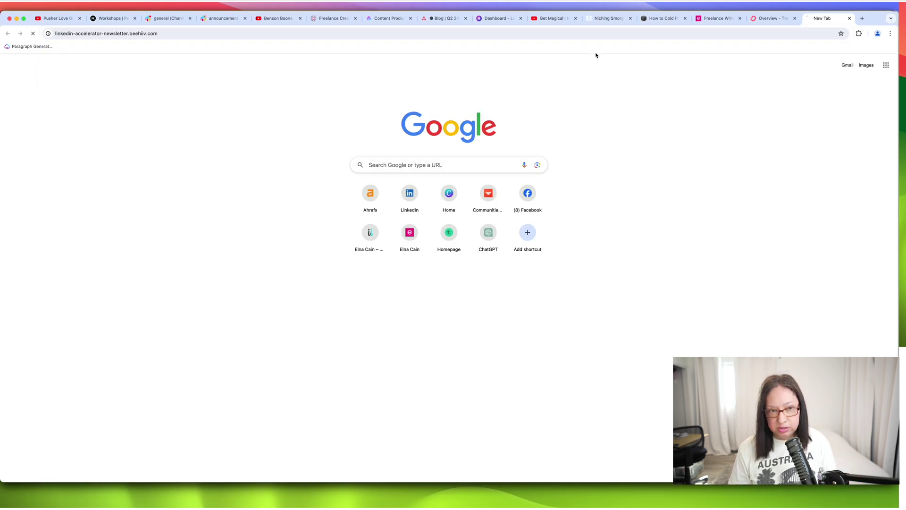
{"action": "key", "text": "Return"}
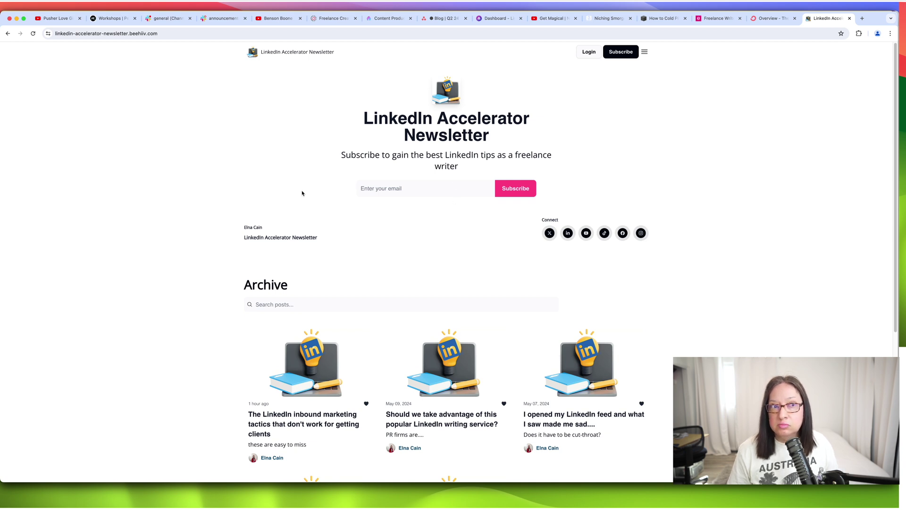
{"action": "scroll", "coordinate": [288, 205], "scroll_direction": "down", "scroll_amount": 3}
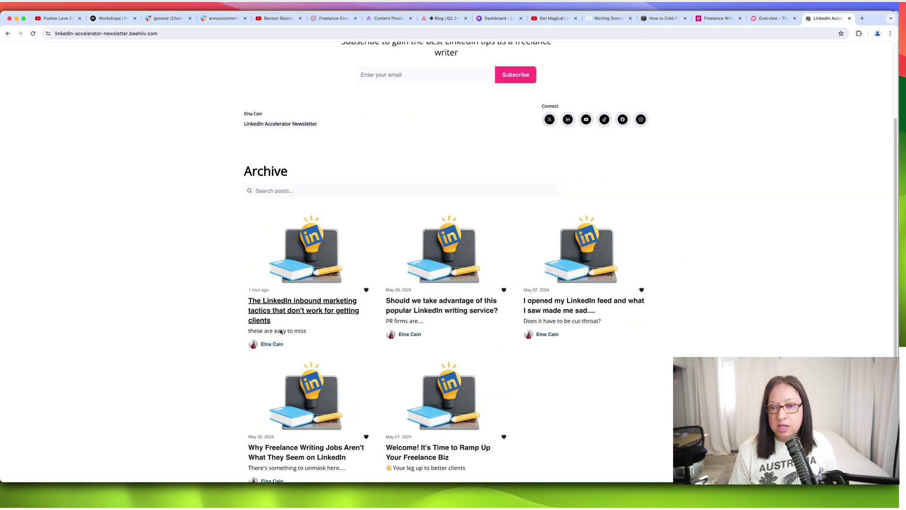
{"action": "scroll", "coordinate": [523, 280], "scroll_direction": "down", "scroll_amount": 1}
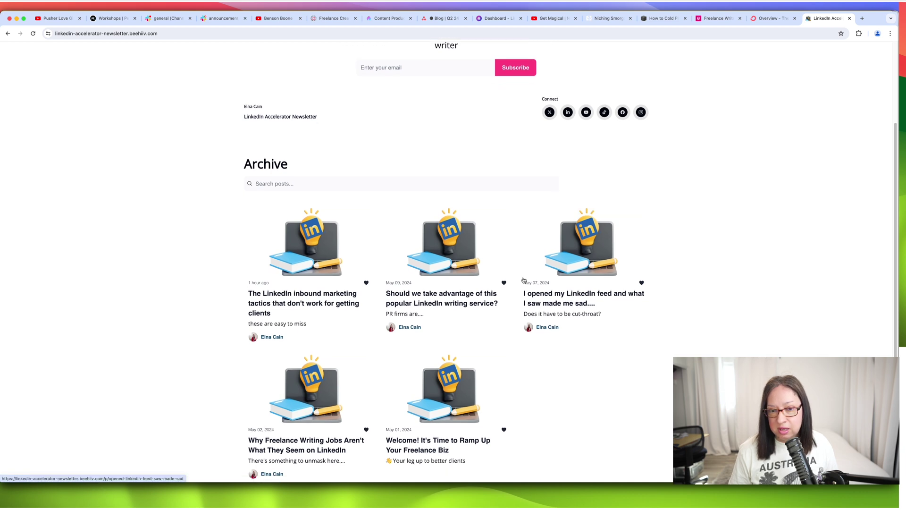
{"action": "scroll", "coordinate": [524, 280], "scroll_direction": "down", "scroll_amount": 3}
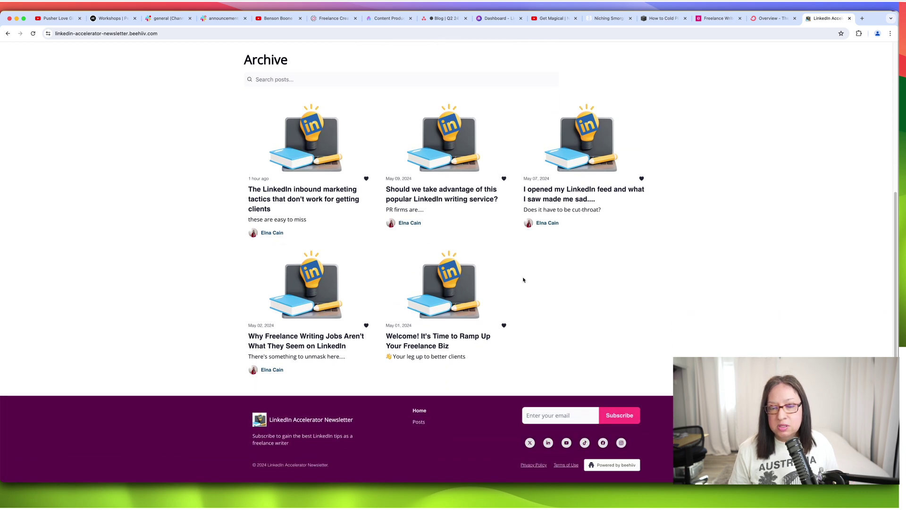
{"action": "scroll", "coordinate": [524, 280], "scroll_direction": "up", "scroll_amount": 6}
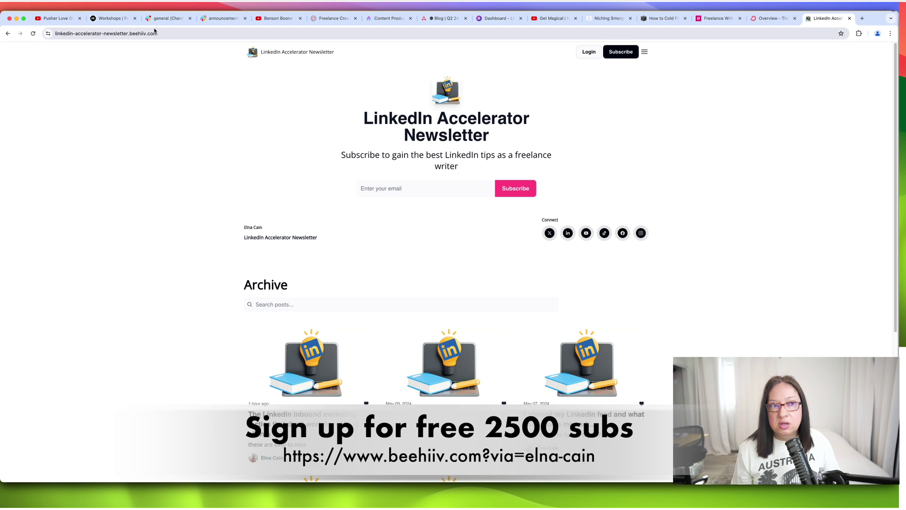
Step: Select the public site's address, then return to the Dashboard showing 81 subscribers and 56.9% opens
{"action": "double_click", "coordinate": [154, 33]}
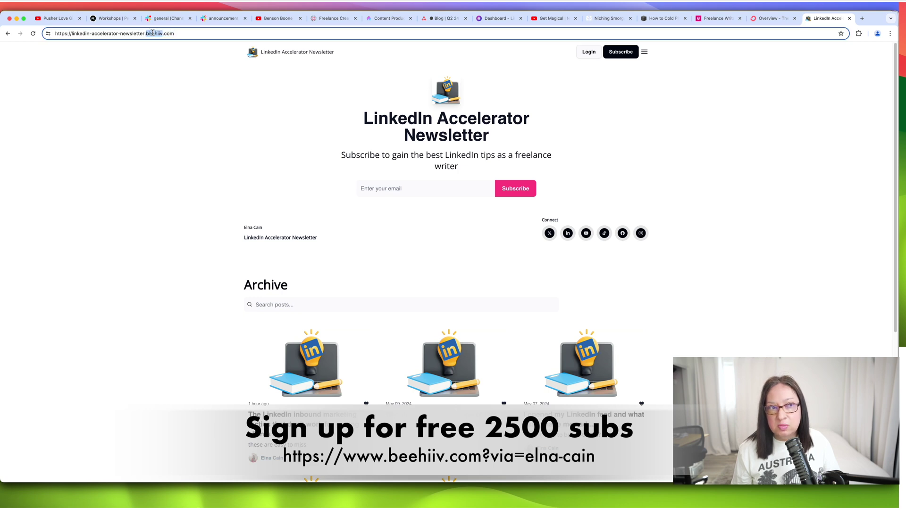
{"action": "left_click", "coordinate": [152, 33]}
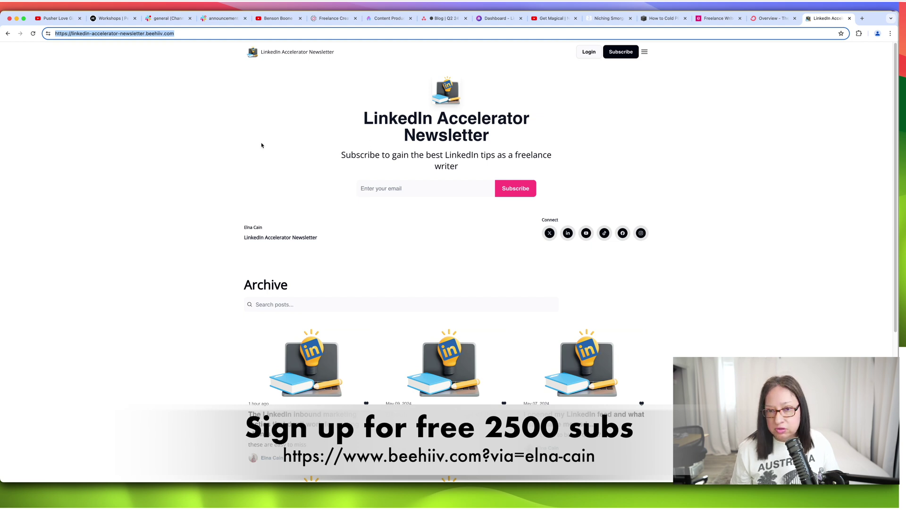
{"action": "scroll", "coordinate": [262, 145], "scroll_direction": "down", "scroll_amount": 5}
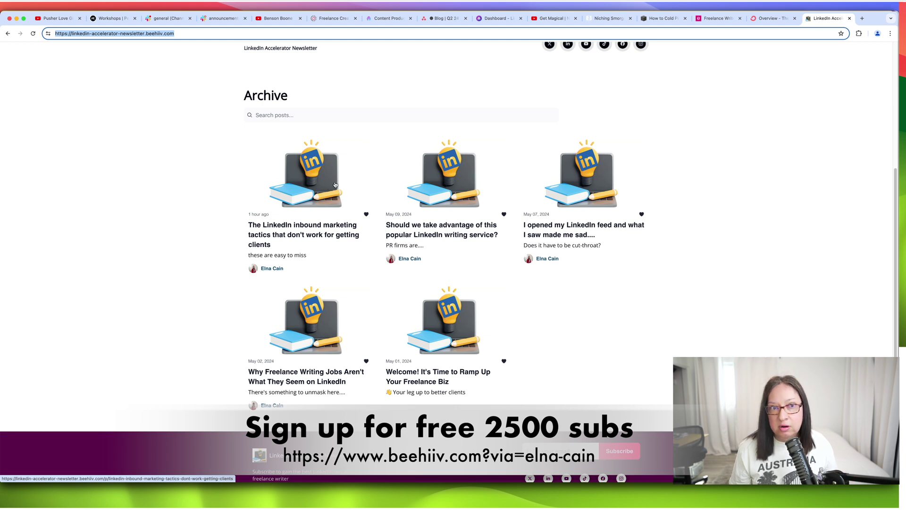
{"action": "left_click", "coordinate": [497, 18]}
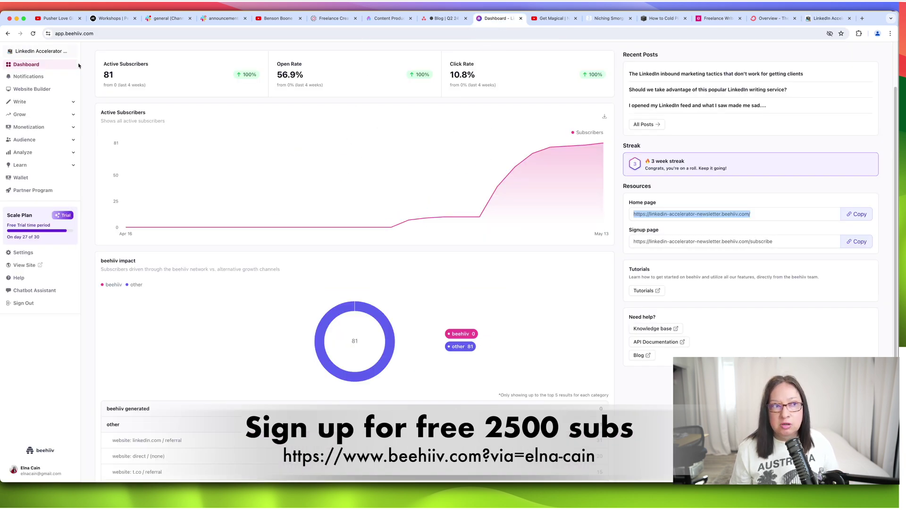
Step: Open Website Builder and its Logo & Identity settings under Global Styles
{"action": "left_click", "coordinate": [43, 89]}
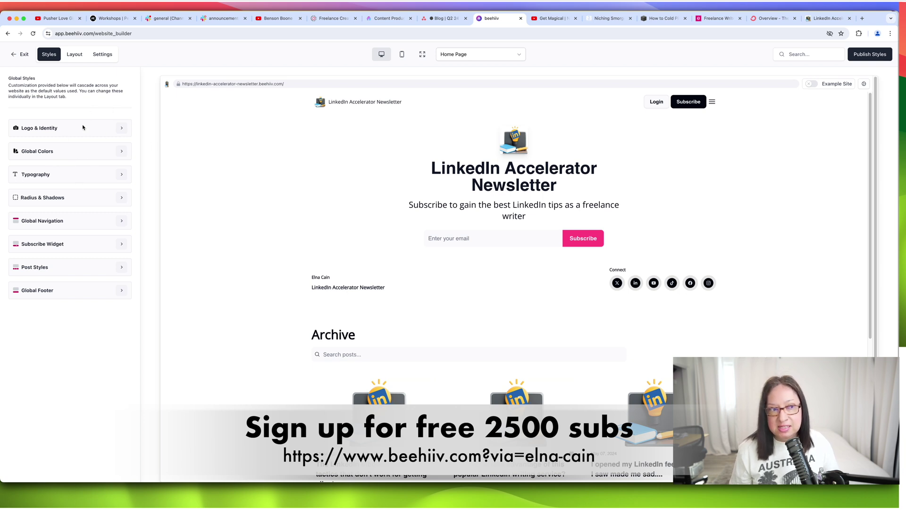
{"action": "left_click", "coordinate": [121, 129]}
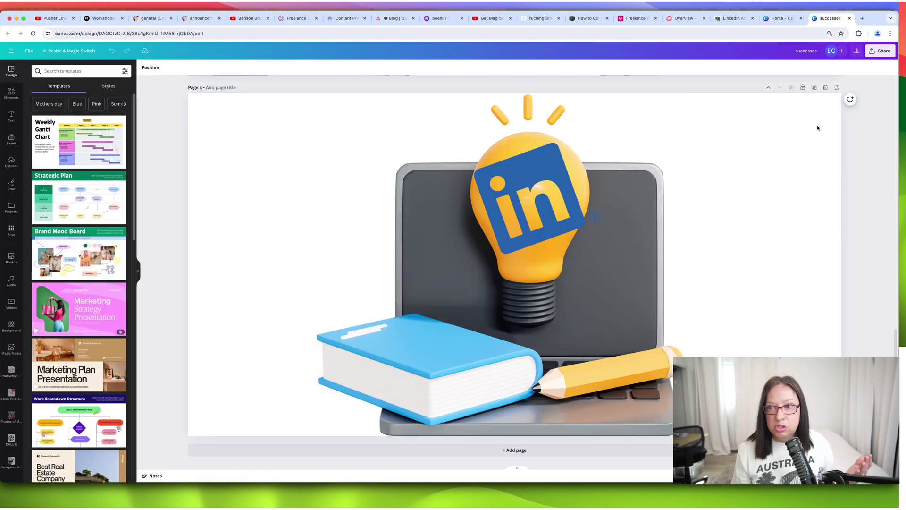
Step: Add a page after Page 3 holding an enlarged orange graphic from a '3d laptop' search
{"action": "left_click", "coordinate": [837, 88]}
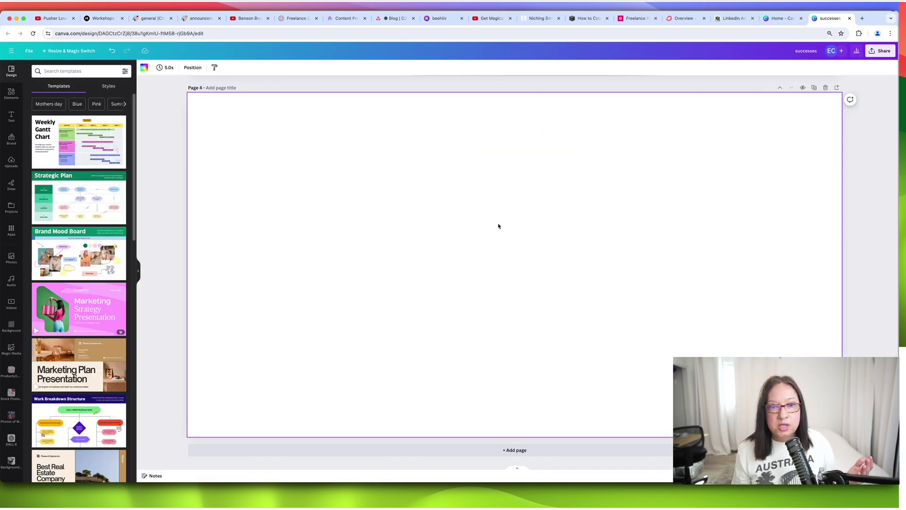
{"action": "left_click", "coordinate": [10, 93]}
{"action": "left_click", "coordinate": [93, 72]}
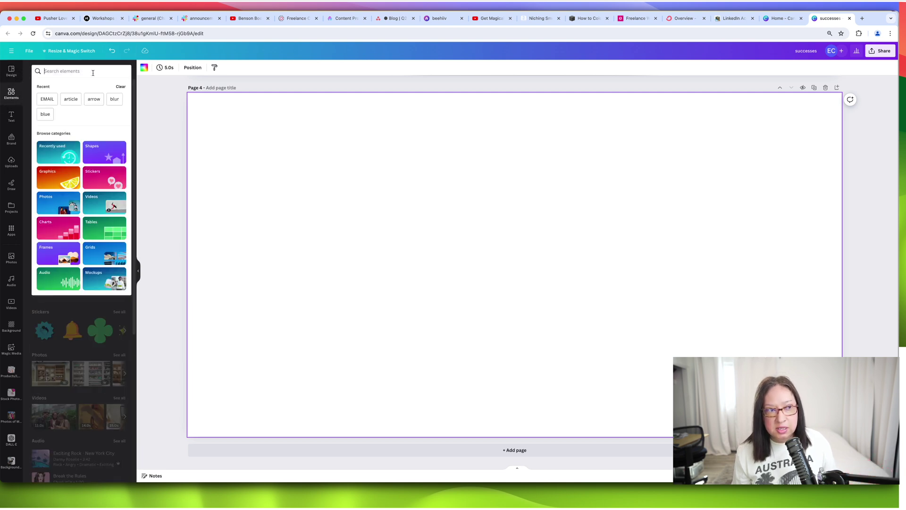
{"action": "type", "text": "3d laptop"}
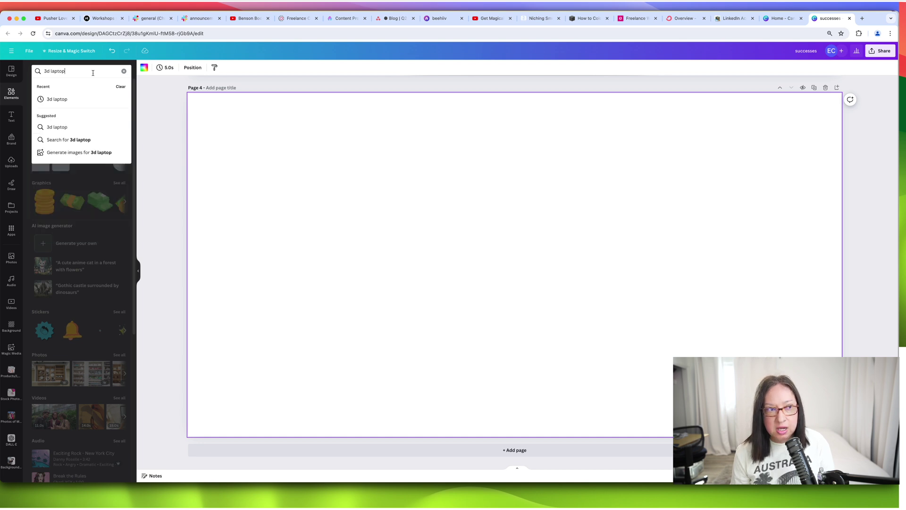
{"action": "key", "text": "Return"}
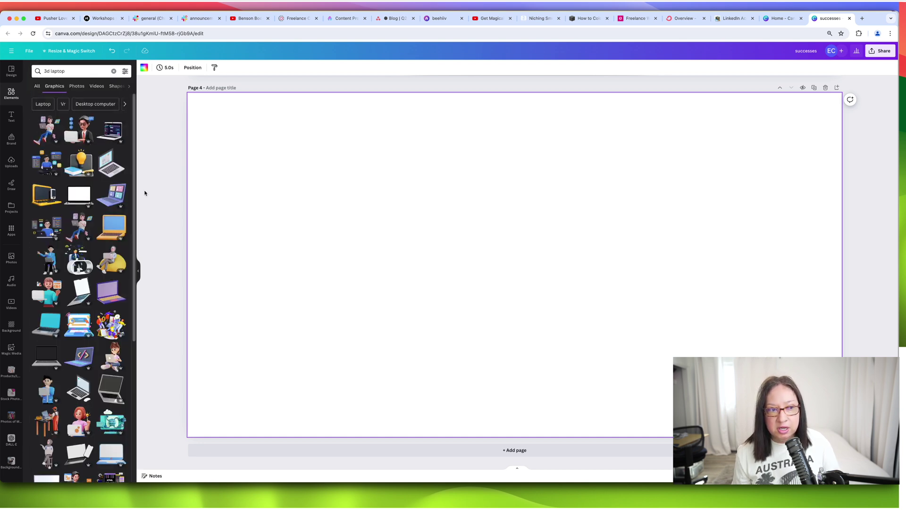
{"action": "left_click", "coordinate": [112, 227]}
{"action": "left_click_drag", "start_coordinate": [494, 222], "coordinate": [463, 229]}
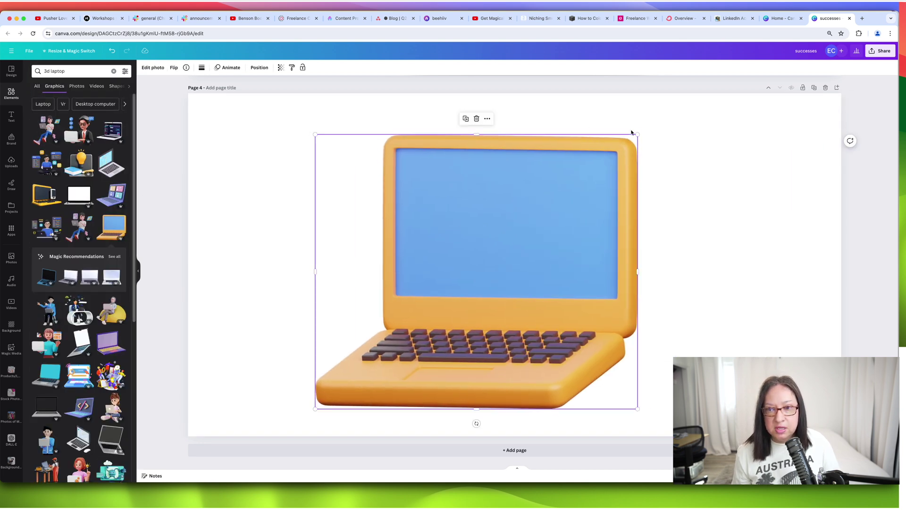
{"action": "left_click_drag", "start_coordinate": [632, 134], "coordinate": [694, 87]}
{"action": "left_click_drag", "start_coordinate": [624, 170], "coordinate": [601, 178]}
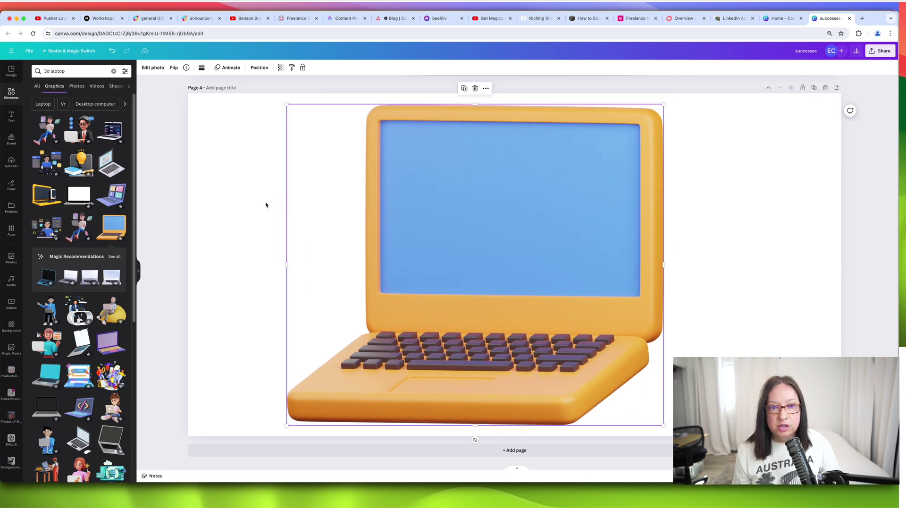
Step: Replace the orange laptop with a purple laptop graphic centred on the page
{"action": "left_click", "coordinate": [228, 201]}
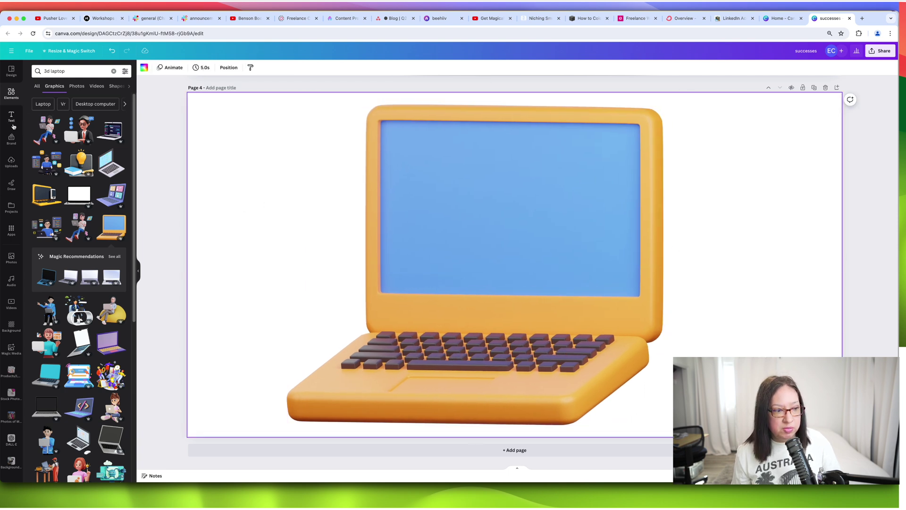
{"action": "left_click", "coordinate": [409, 247]}
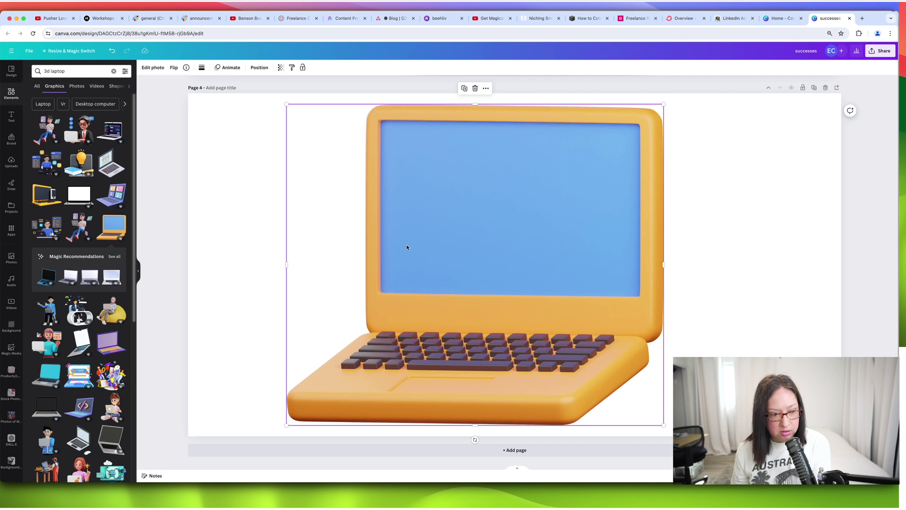
{"action": "key", "text": "Delete"}
{"action": "left_click_drag", "start_coordinate": [110, 343], "coordinate": [483, 272]}
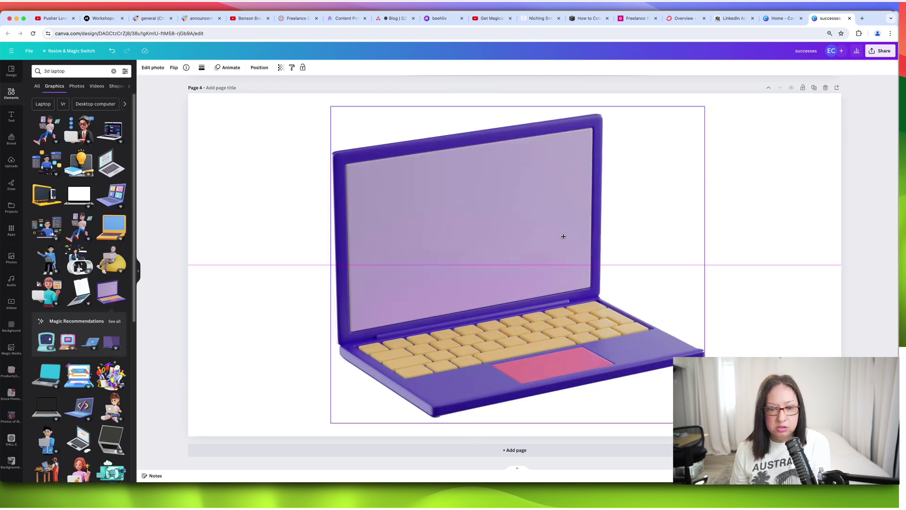
Step: Place the red Pinterest logo on the laptop screen, enlarged to 296 by 296
{"action": "left_click", "coordinate": [10, 95]}
{"action": "left_click", "coordinate": [52, 71]}
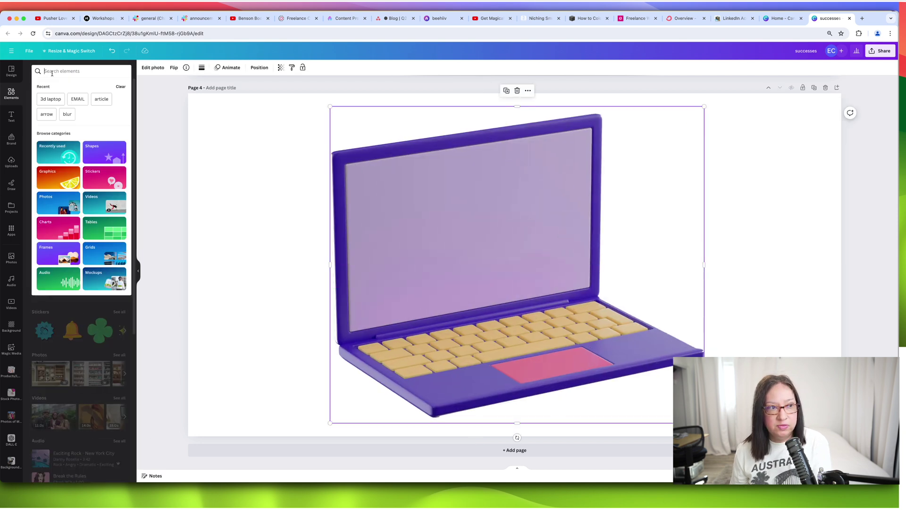
{"action": "type", "text": "pinterest"}
{"action": "key", "text": "Return"}
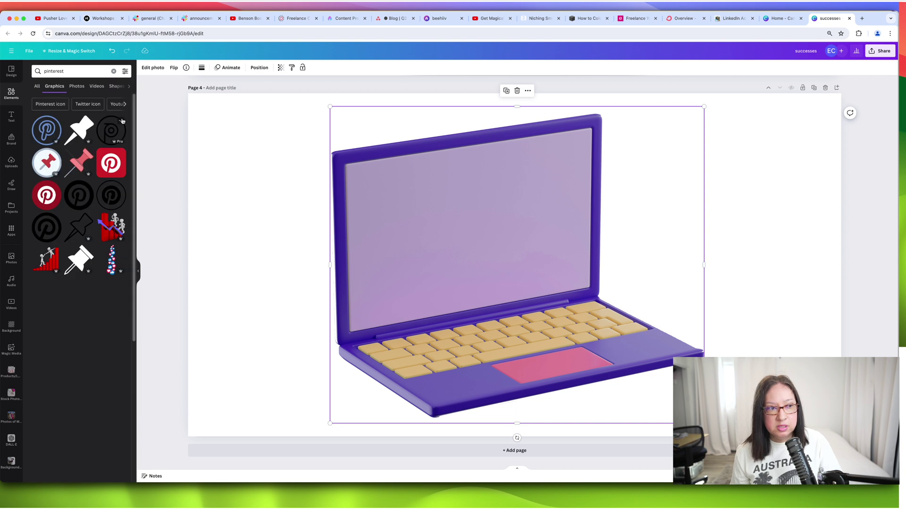
{"action": "left_click", "coordinate": [109, 169]}
{"action": "left_click_drag", "start_coordinate": [515, 264], "coordinate": [468, 237]}
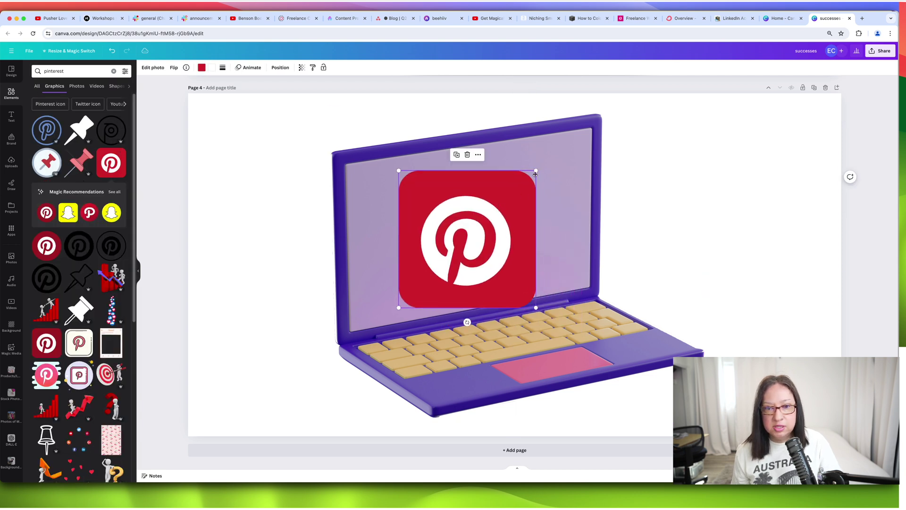
{"action": "left_click_drag", "start_coordinate": [536, 168], "coordinate": [574, 145]}
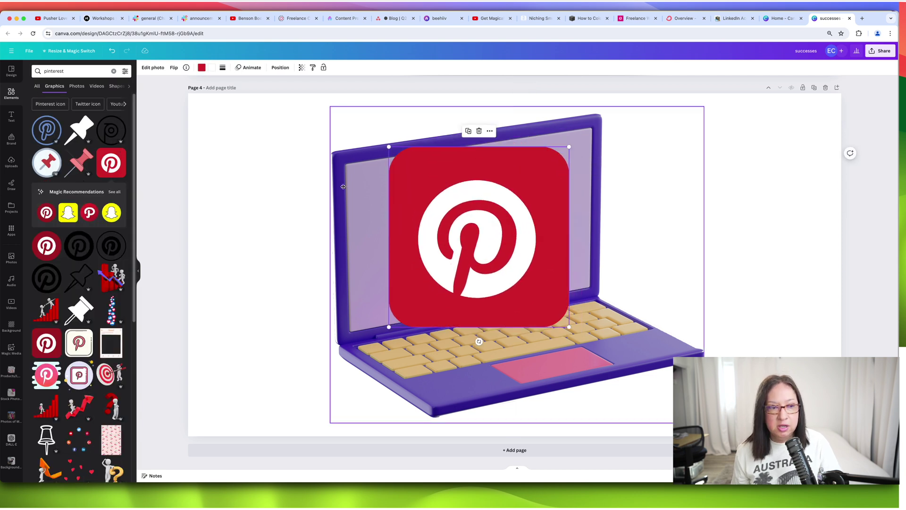
Step: Add a shrunken 3D cash stack from a '3d money' graphics search onto the laptop's lower right
{"action": "left_click", "coordinate": [11, 93]}
{"action": "left_click", "coordinate": [74, 71]}
{"action": "type", "text": "money"}
{"action": "key", "text": "Return"}
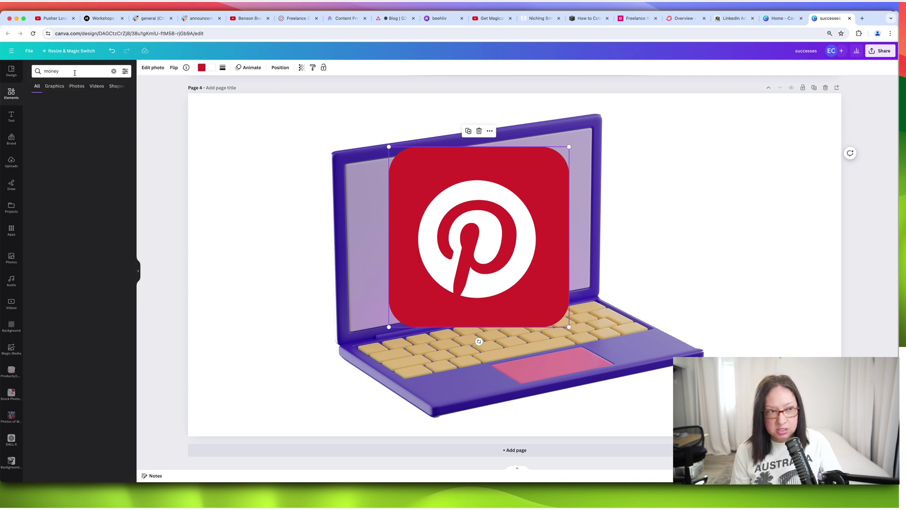
{"action": "left_click", "coordinate": [44, 72]}
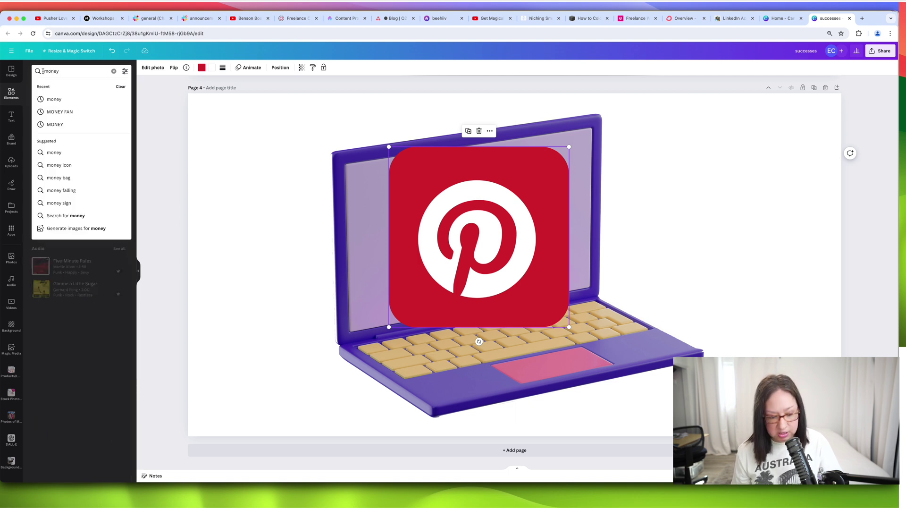
{"action": "type", "text": "3d"}
{"action": "key", "text": "Return"}
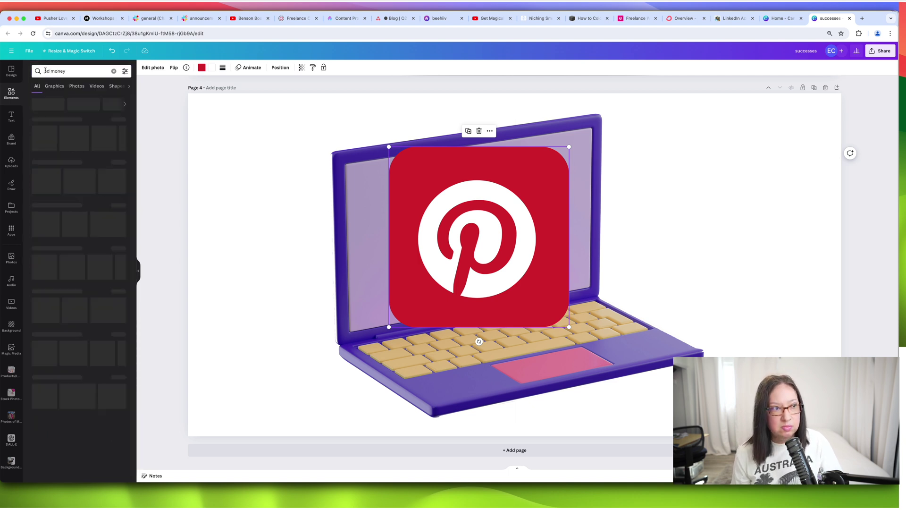
{"action": "left_click", "coordinate": [54, 86]}
{"action": "left_click", "coordinate": [46, 130]}
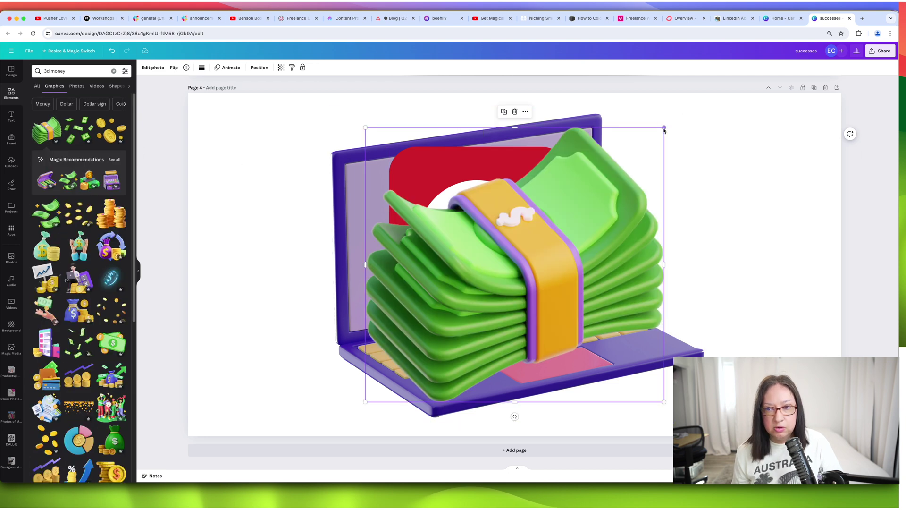
{"action": "left_click_drag", "start_coordinate": [666, 128], "coordinate": [513, 267]}
{"action": "left_click_drag", "start_coordinate": [462, 325], "coordinate": [632, 298]}
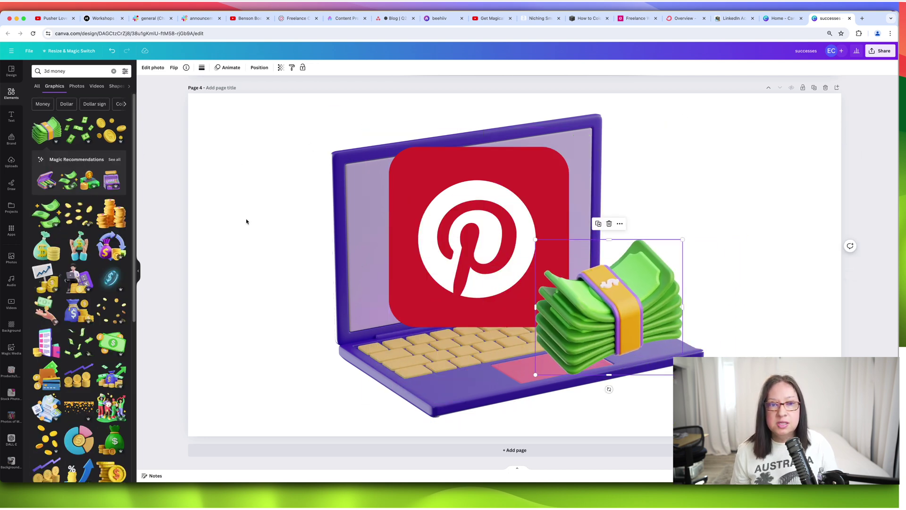
Step: Group-select the laptop, logo and cash to check the composition, then return to beehiiv
{"action": "left_click", "coordinate": [278, 235]}
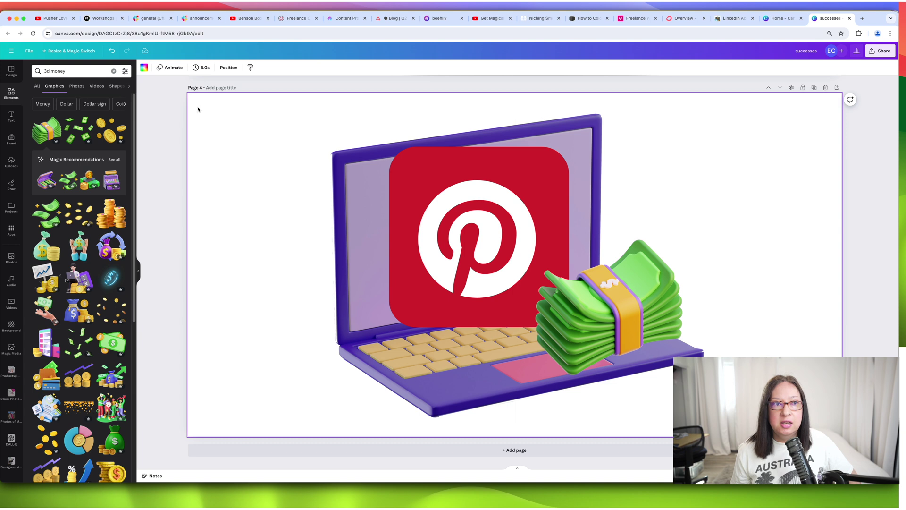
{"action": "left_click_drag", "start_coordinate": [279, 119], "coordinate": [571, 248]}
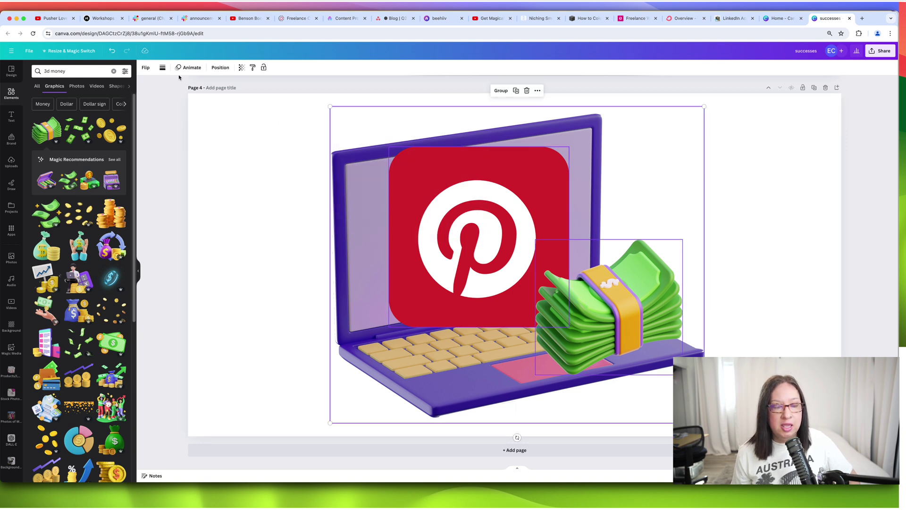
{"action": "left_click", "coordinate": [288, 179]}
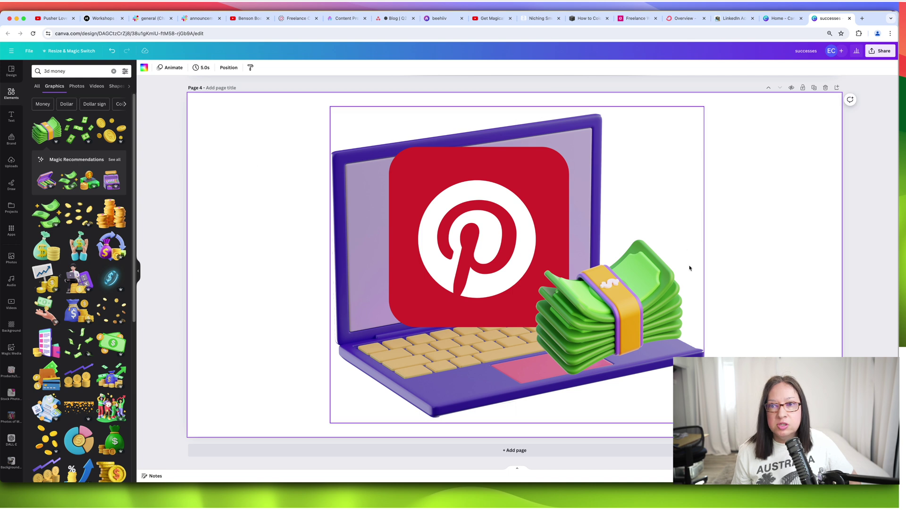
{"action": "scroll", "coordinate": [689, 269], "scroll_direction": "up", "scroll_amount": 10}
{"action": "scroll", "coordinate": [407, 234], "scroll_direction": "down", "scroll_amount": 5}
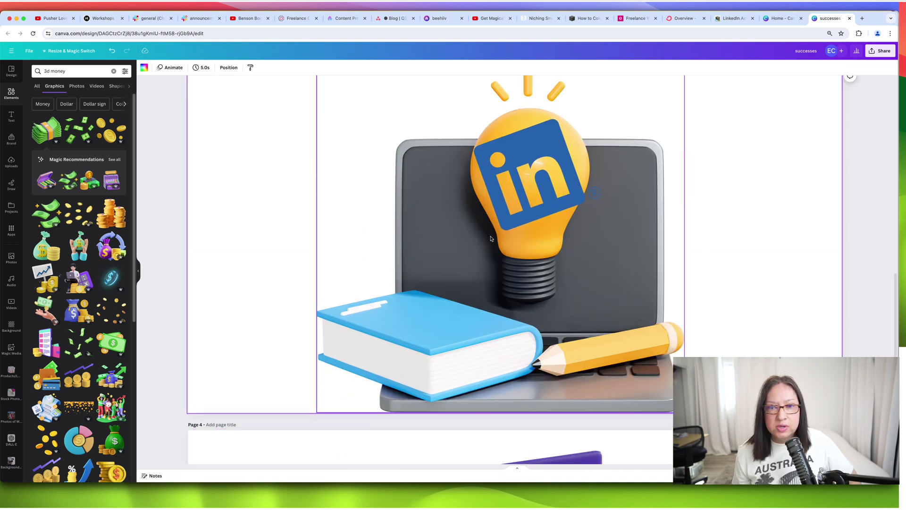
{"action": "left_click", "coordinate": [733, 18]}
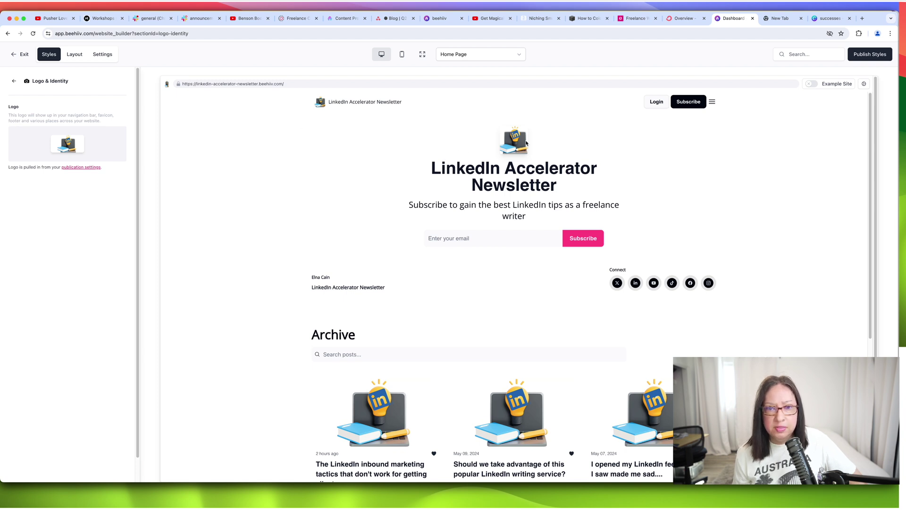
Step: Browse the Global Colors, Typography and Global Navigation styles, ending on the Layout options
{"action": "left_click", "coordinate": [14, 80]}
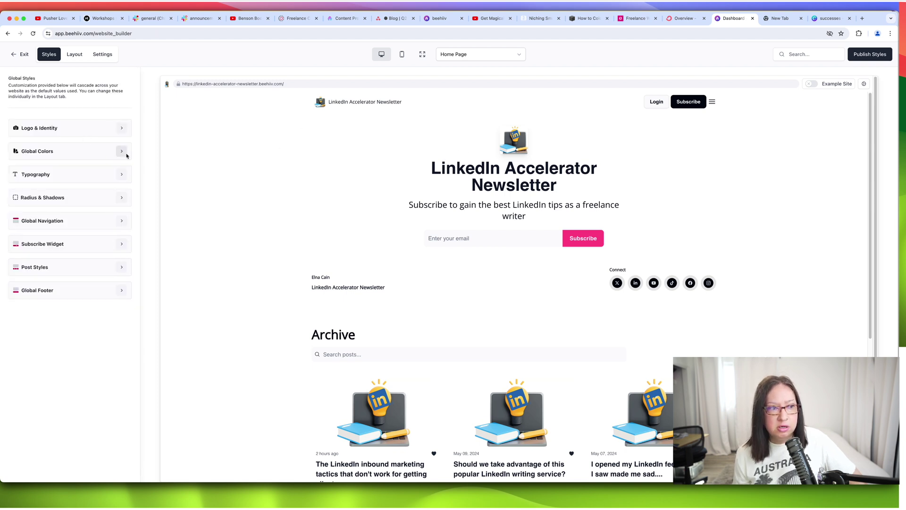
{"action": "left_click", "coordinate": [122, 151]}
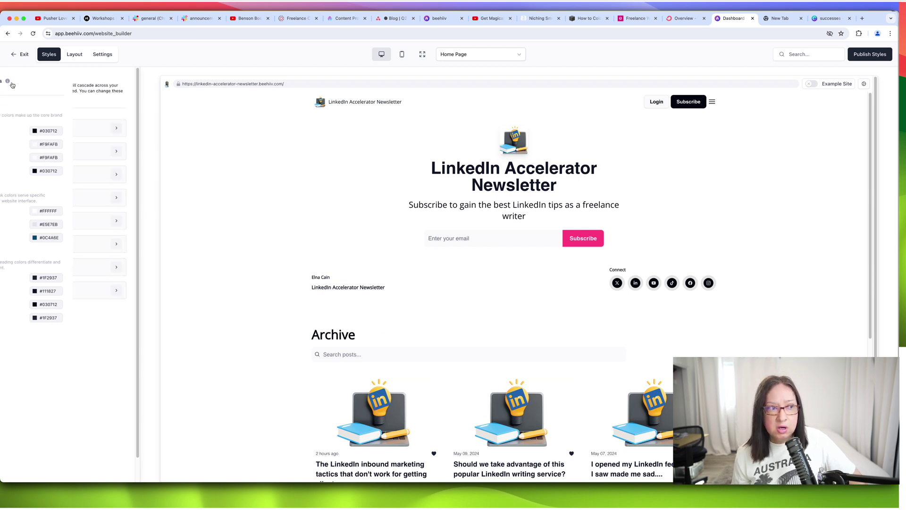
{"action": "left_click", "coordinate": [118, 177]}
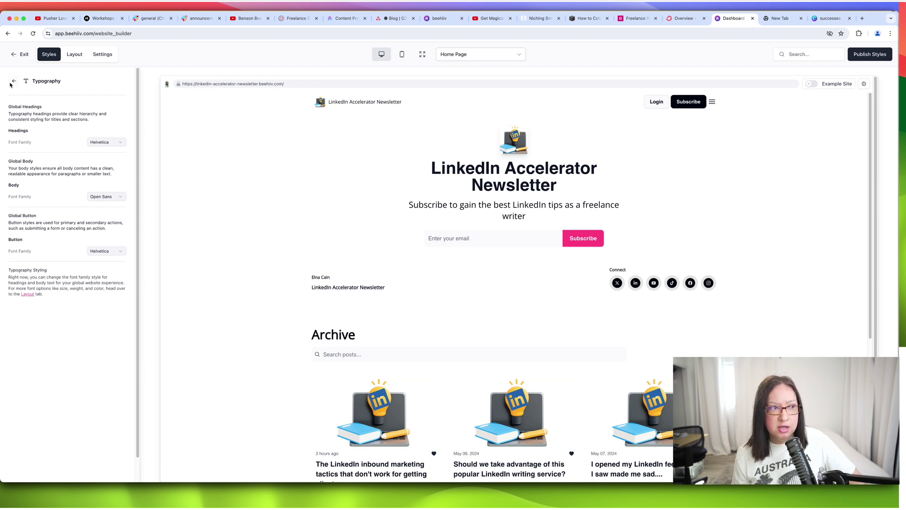
{"action": "left_click", "coordinate": [13, 83]}
{"action": "left_click", "coordinate": [112, 189]}
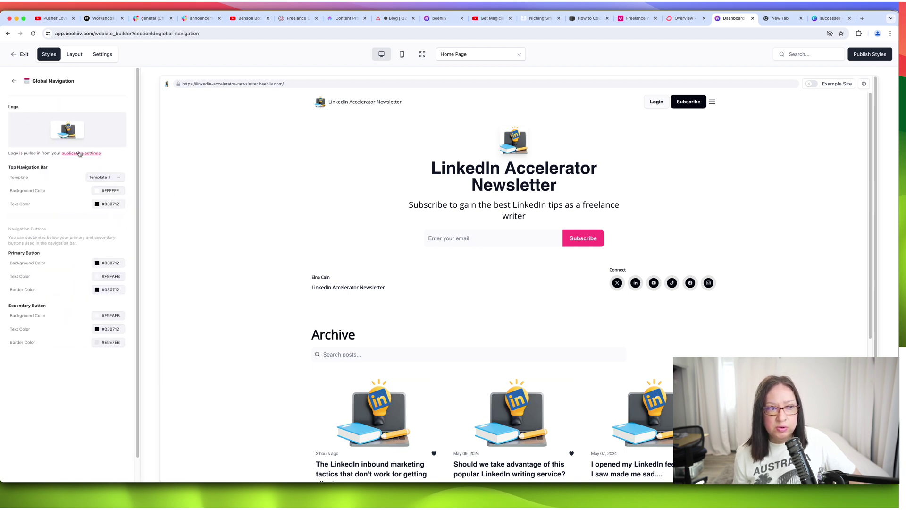
{"action": "scroll", "coordinate": [128, 274], "scroll_direction": "down", "scroll_amount": 1}
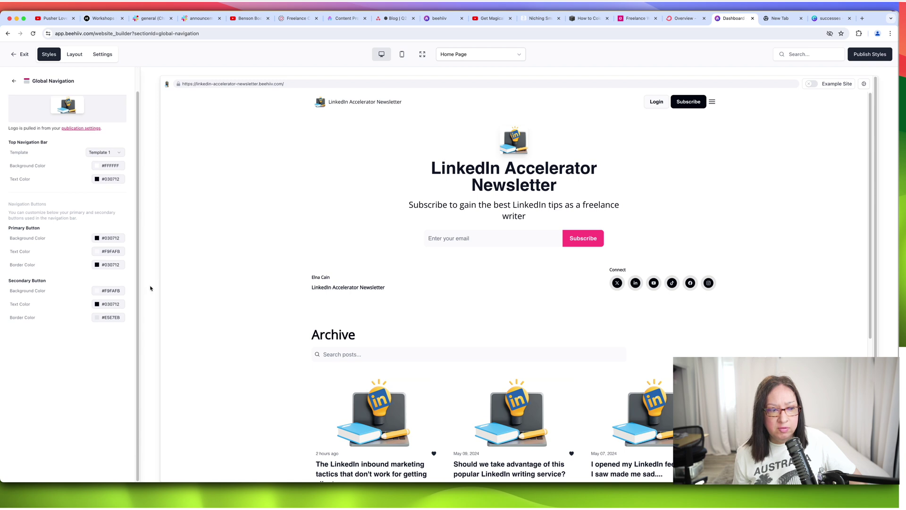
{"action": "left_click", "coordinate": [74, 54]}
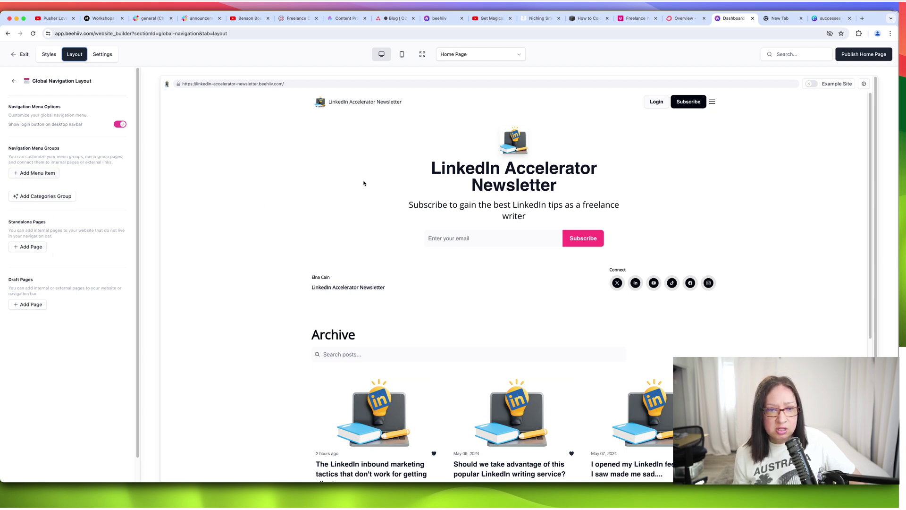
Step: Open the Archive Section settings and switch its pattern to List
{"action": "left_click", "coordinate": [95, 55]}
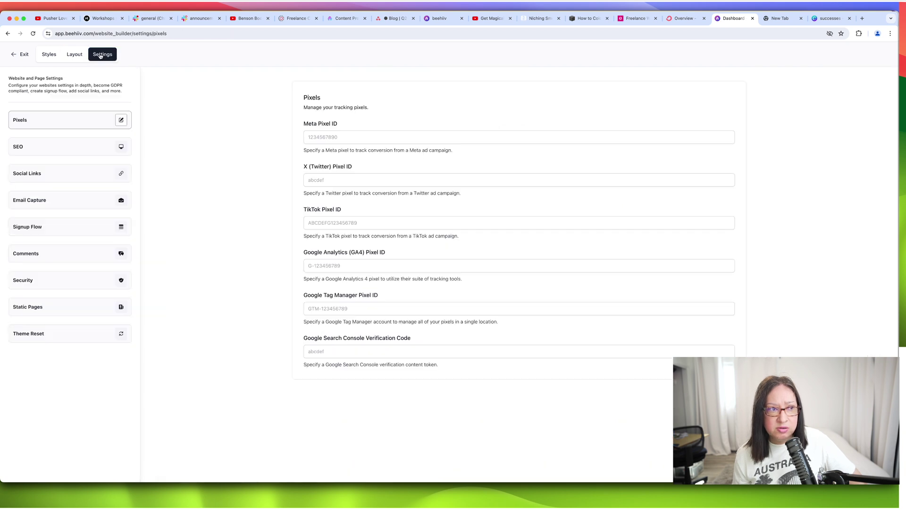
{"action": "left_click", "coordinate": [74, 54]}
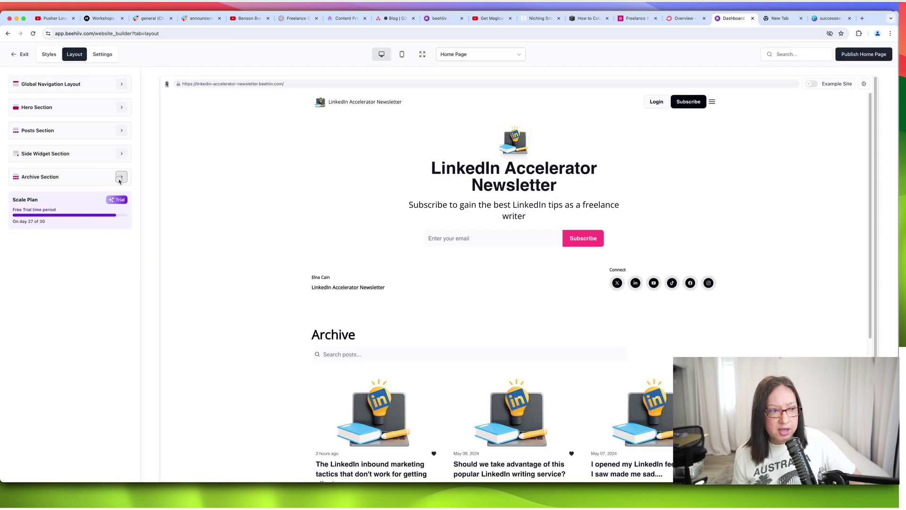
{"action": "left_click", "coordinate": [121, 176]}
{"action": "scroll", "coordinate": [283, 196], "scroll_direction": "down", "scroll_amount": 5}
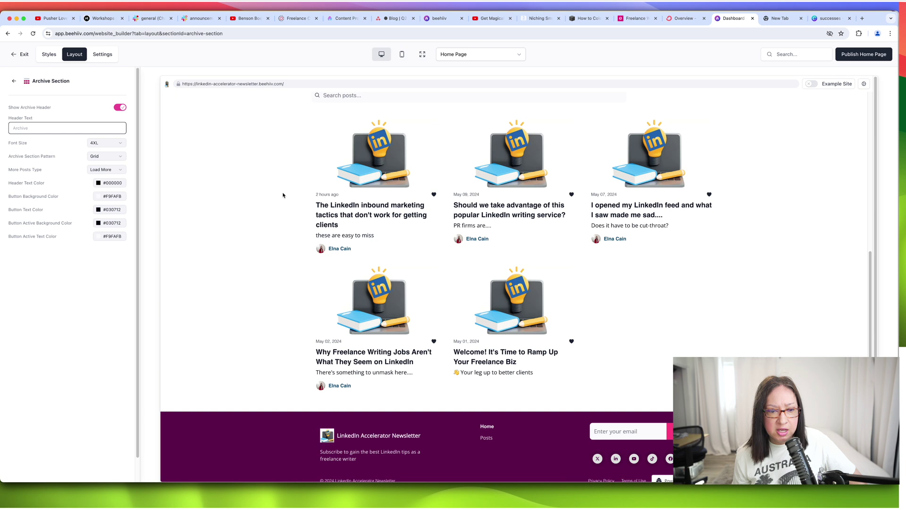
{"action": "scroll", "coordinate": [403, 198], "scroll_direction": "up", "scroll_amount": 2}
{"action": "left_click", "coordinate": [346, 315]}
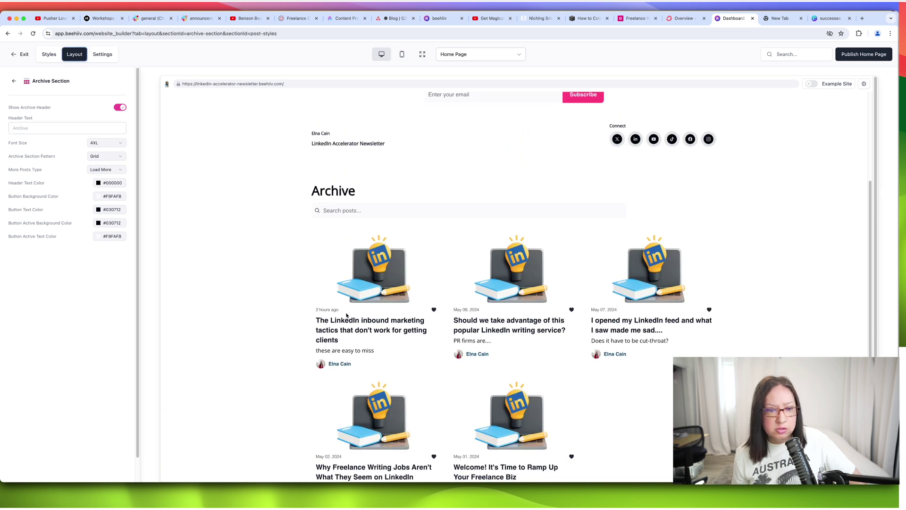
{"action": "left_click", "coordinate": [107, 156]}
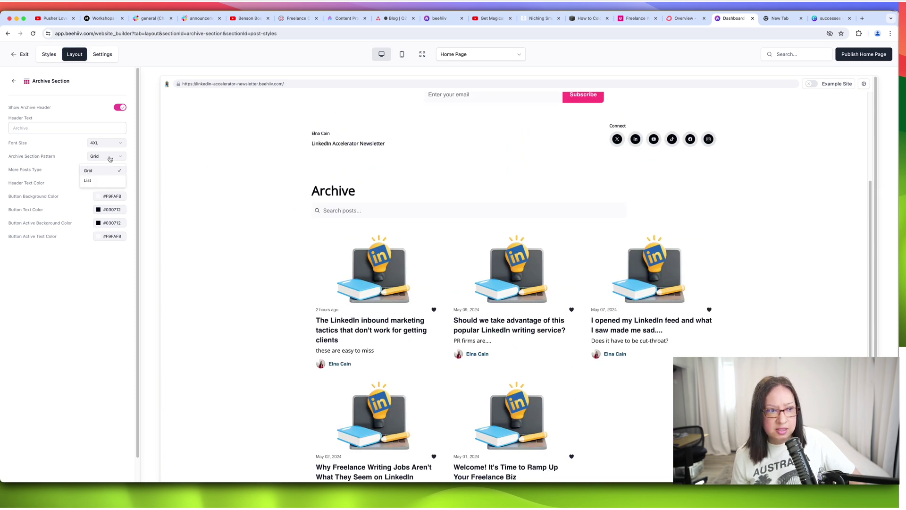
{"action": "left_click", "coordinate": [105, 184]}
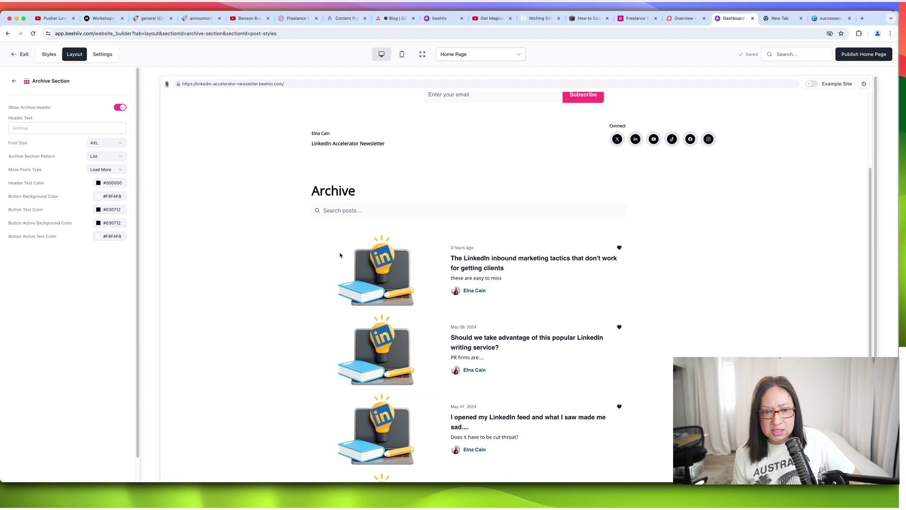
Step: Set the Archive Section pattern back to Grid and return to the layout sections list
{"action": "scroll", "coordinate": [340, 255], "scroll_direction": "down", "scroll_amount": 5}
{"action": "scroll", "coordinate": [338, 257], "scroll_direction": "up", "scroll_amount": 7}
{"action": "scroll", "coordinate": [337, 259], "scroll_direction": "up", "scroll_amount": 2}
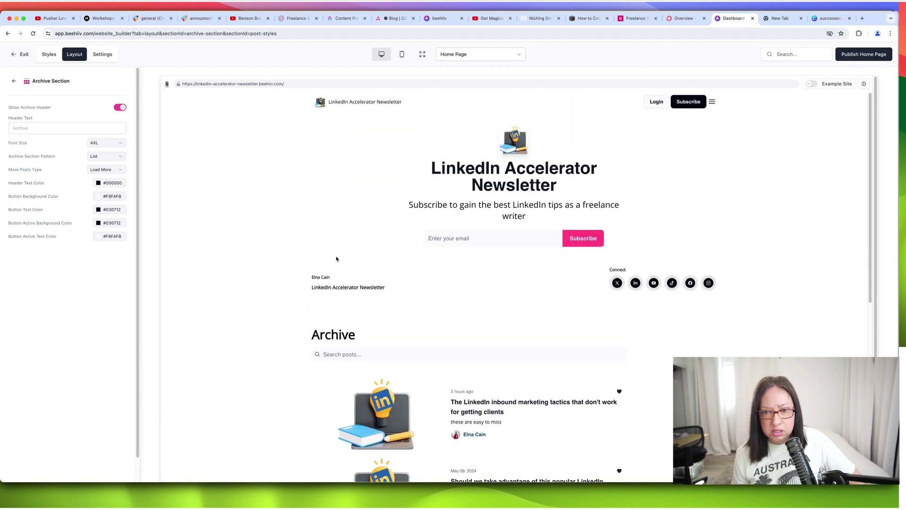
{"action": "left_click", "coordinate": [104, 157]}
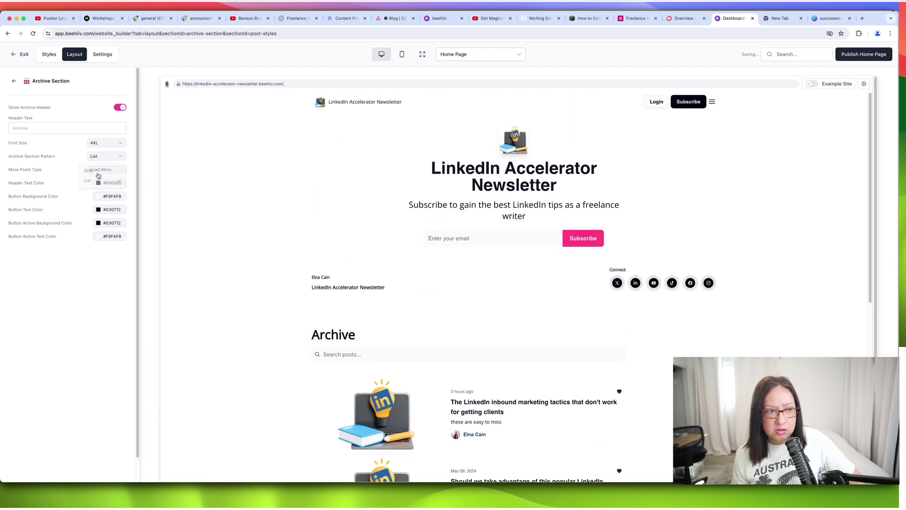
{"action": "left_click", "coordinate": [99, 171]}
{"action": "scroll", "coordinate": [235, 173], "scroll_direction": "down", "scroll_amount": 8}
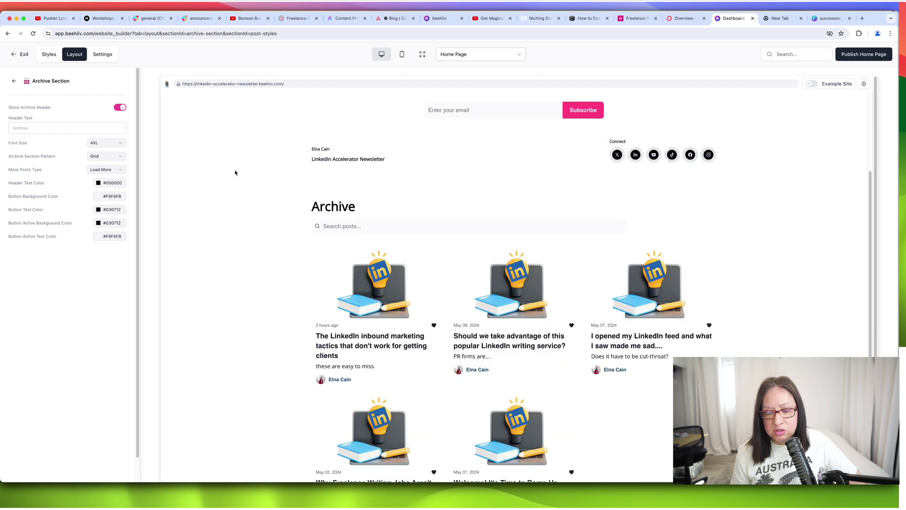
{"action": "scroll", "coordinate": [235, 173], "scroll_direction": "down", "scroll_amount": 1}
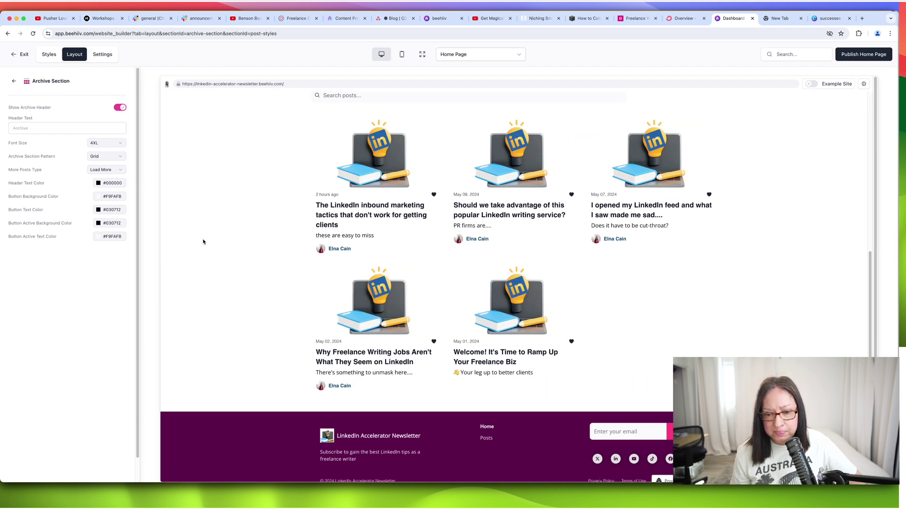
{"action": "scroll", "coordinate": [287, 146], "scroll_direction": "up", "scroll_amount": 10}
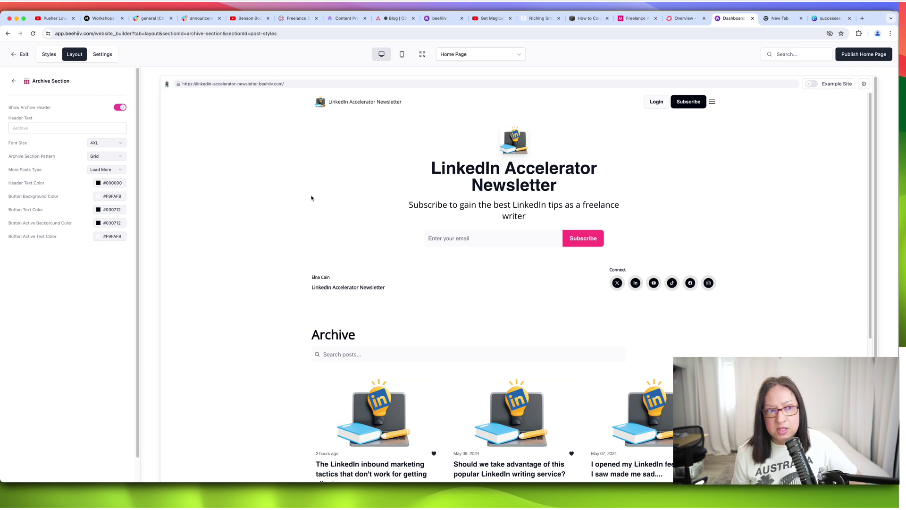
{"action": "left_click", "coordinate": [14, 82]}
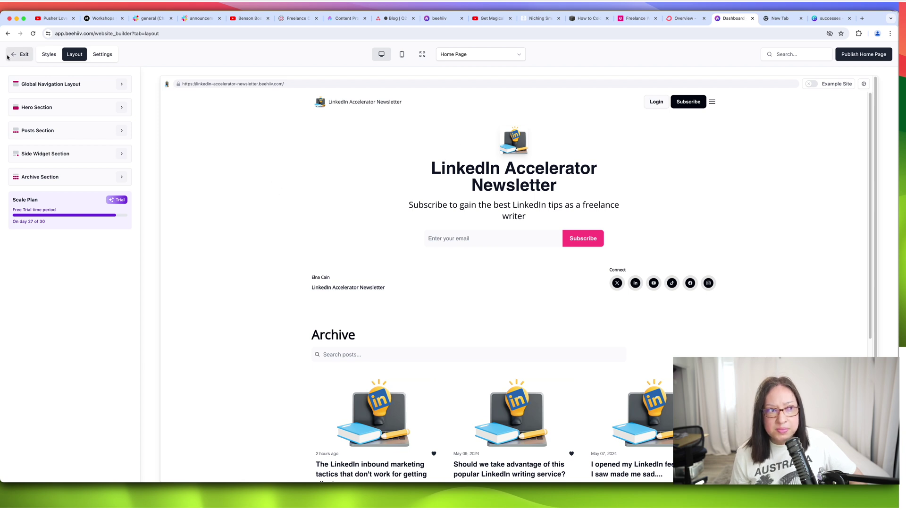
Step: Exit the builder to the Dashboard and view its Audience, Engagement and Monetization tabs
{"action": "left_click", "coordinate": [23, 53]}
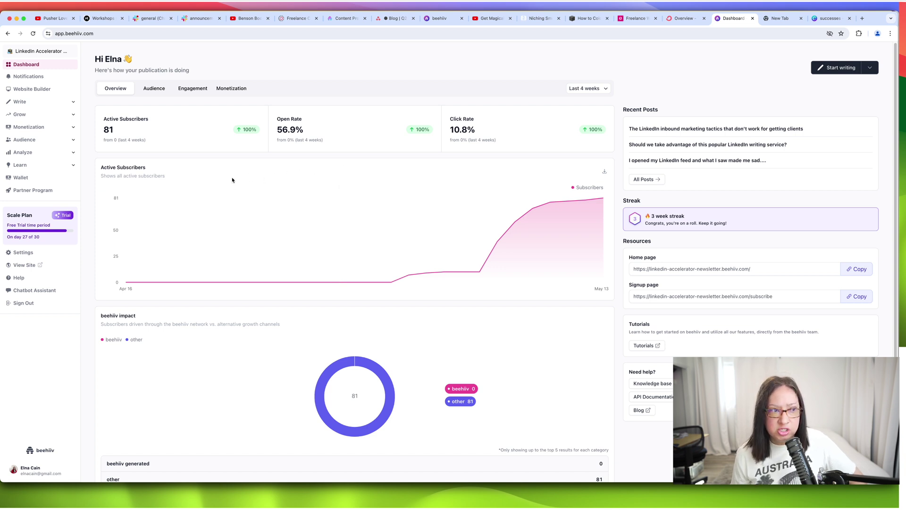
{"action": "left_click", "coordinate": [155, 90]}
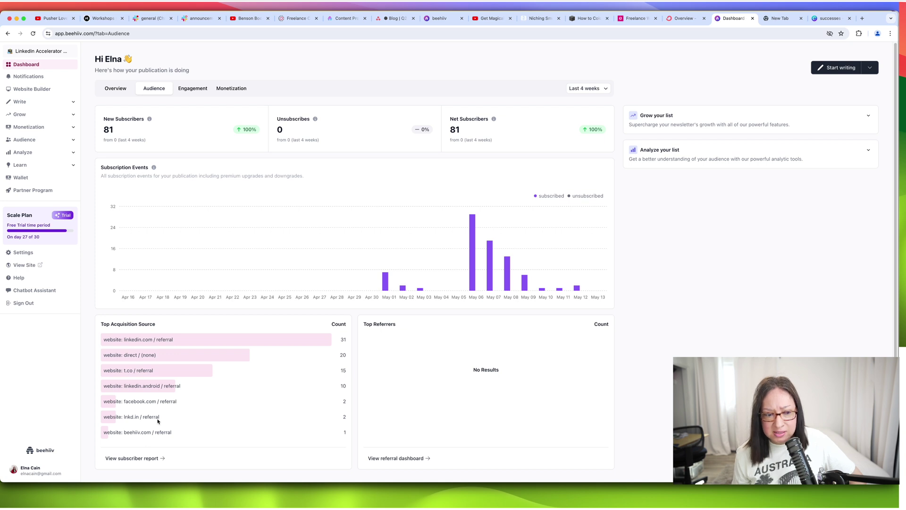
{"action": "left_click", "coordinate": [194, 90]}
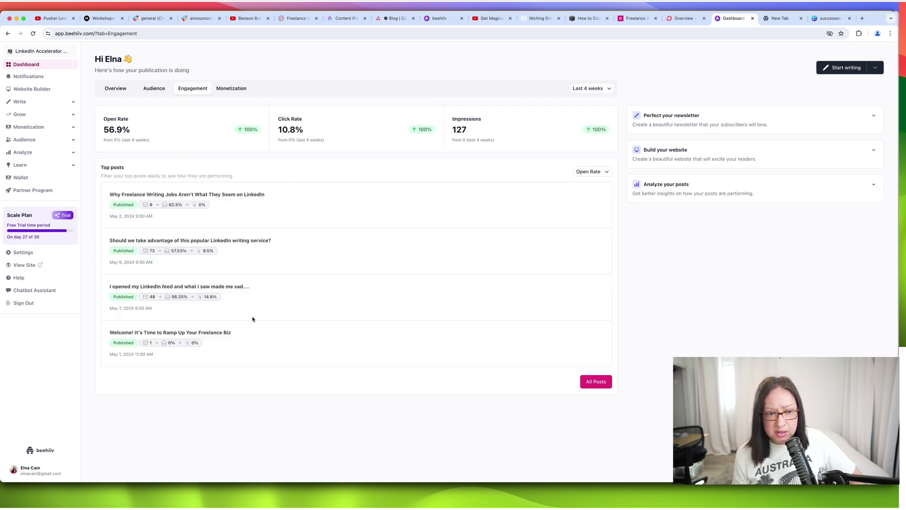
{"action": "left_click", "coordinate": [232, 90]}
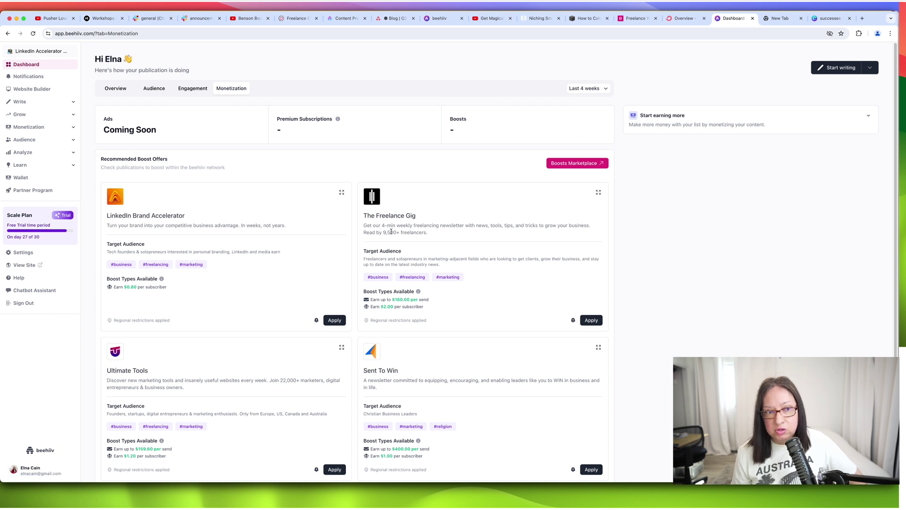
Step: Expand Monetization in the sidebar and open Ads, showing $0.00 earnings and 0 clicks
{"action": "scroll", "coordinate": [509, 364], "scroll_direction": "down", "scroll_amount": 1}
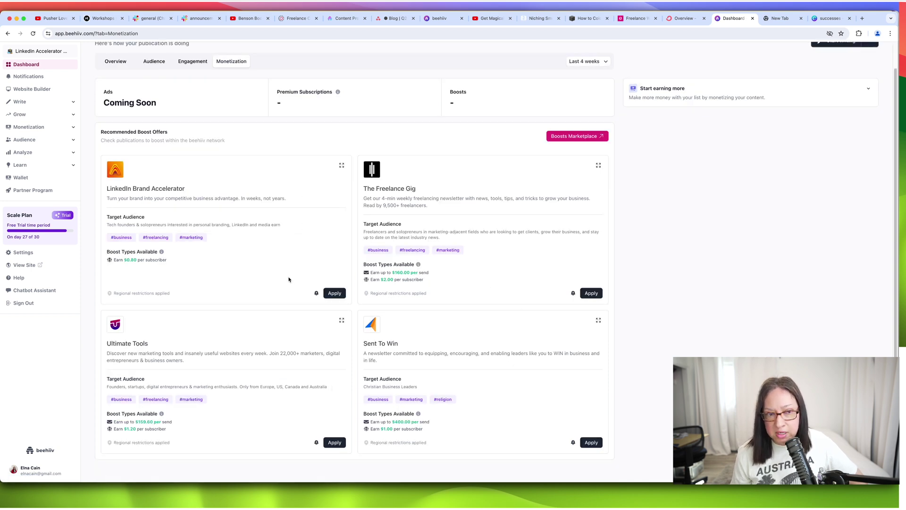
{"action": "scroll", "coordinate": [288, 279], "scroll_direction": "up", "scroll_amount": 1}
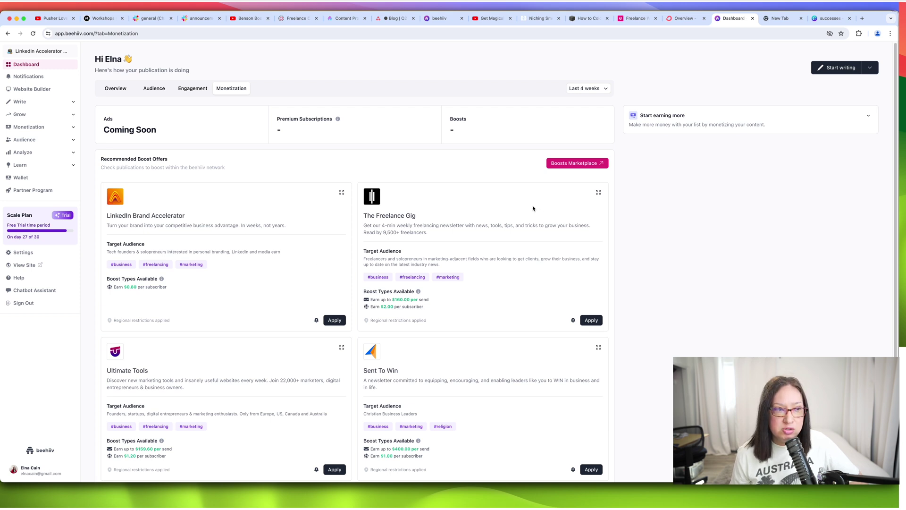
{"action": "left_click", "coordinate": [28, 126]}
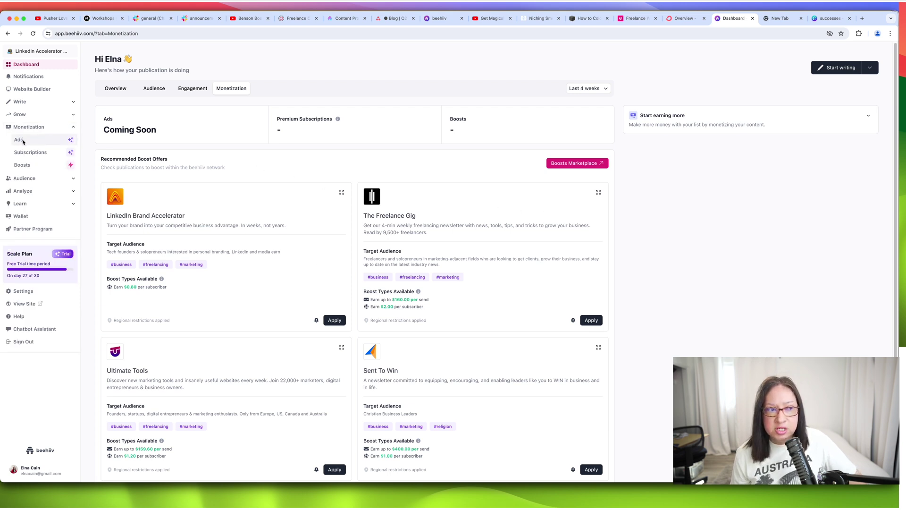
{"action": "left_click", "coordinate": [19, 140]}
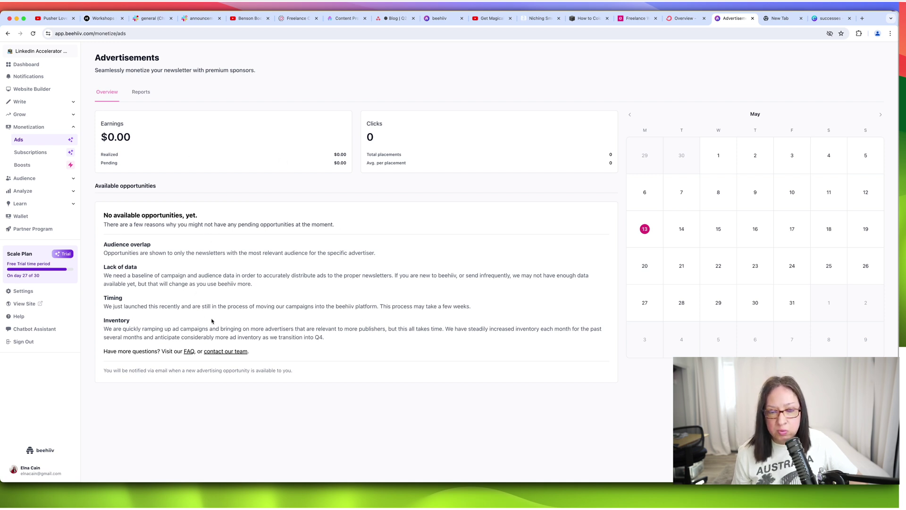
Step: Open Subscriptions under Monetization and scroll through the paid subscriptions overview
{"action": "left_click", "coordinate": [21, 152]}
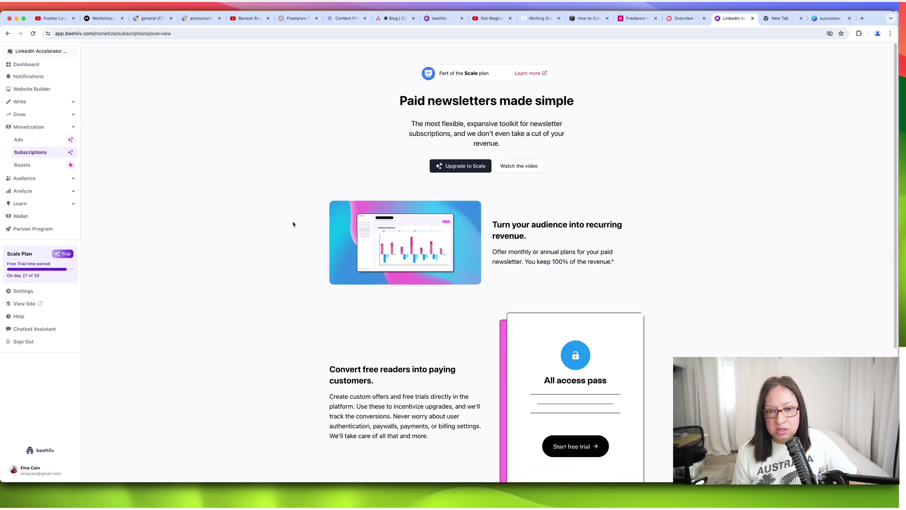
{"action": "scroll", "coordinate": [293, 224], "scroll_direction": "down", "scroll_amount": 3}
{"action": "scroll", "coordinate": [487, 250], "scroll_direction": "up", "scroll_amount": 3}
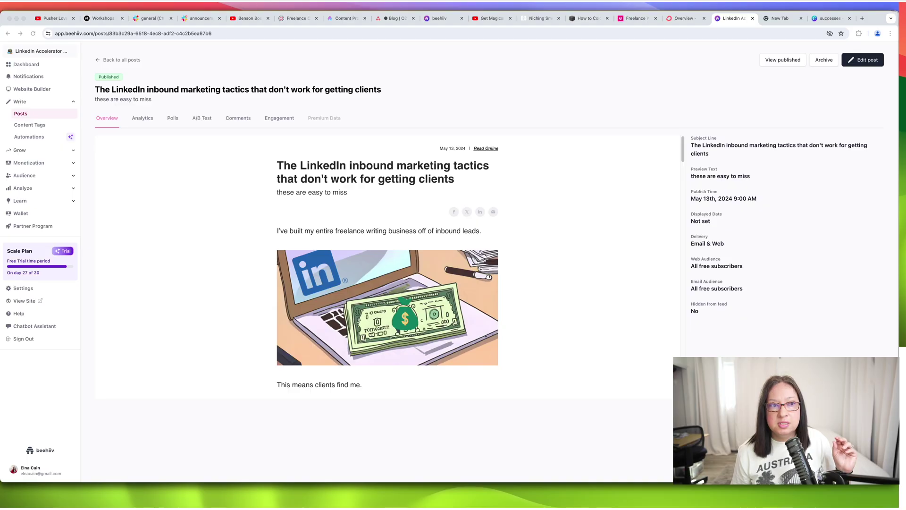
{"action": "scroll", "coordinate": [200, 184], "scroll_direction": "down", "scroll_amount": 5}
{"action": "scroll", "coordinate": [201, 185], "scroll_direction": "down", "scroll_amount": 20}
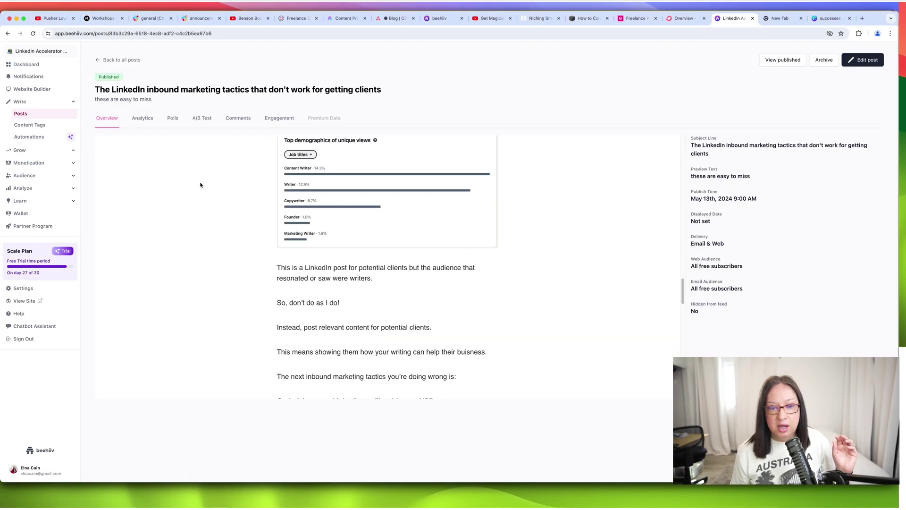
{"action": "scroll", "coordinate": [362, 206], "scroll_direction": "down", "scroll_amount": 3}
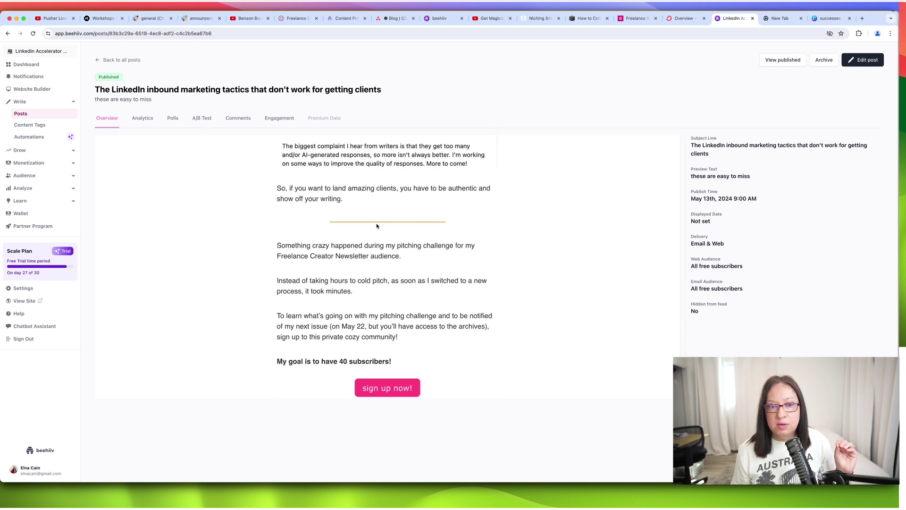
{"action": "scroll", "coordinate": [377, 226], "scroll_direction": "down", "scroll_amount": 4}
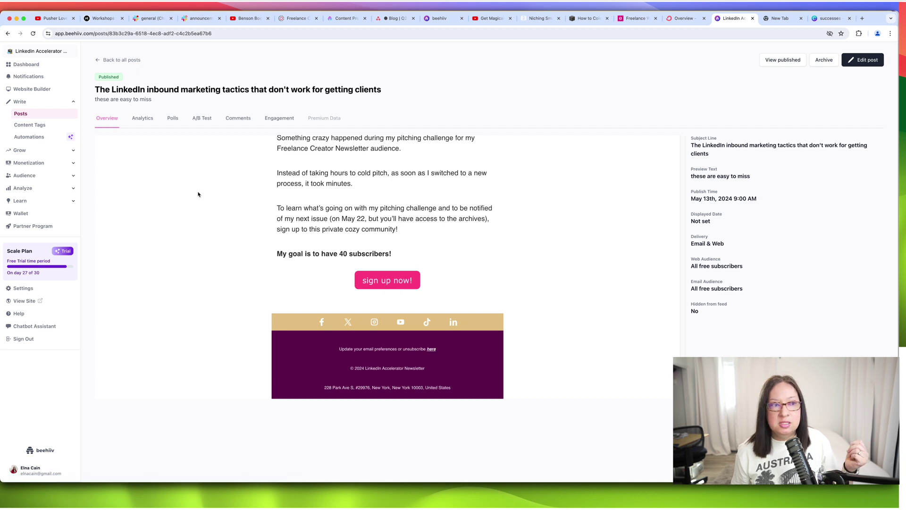
{"action": "scroll", "coordinate": [255, 253], "scroll_direction": "up", "scroll_amount": 20}
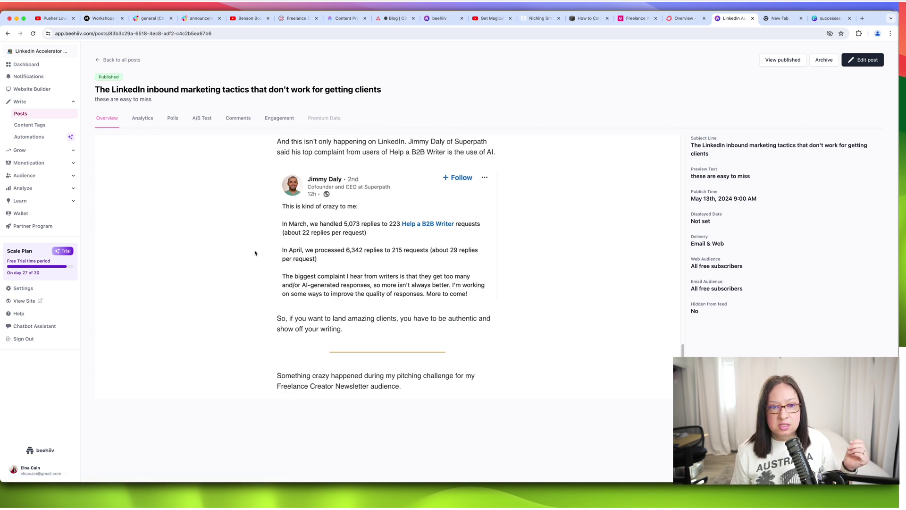
{"action": "scroll", "coordinate": [255, 253], "scroll_direction": "up", "scroll_amount": 15}
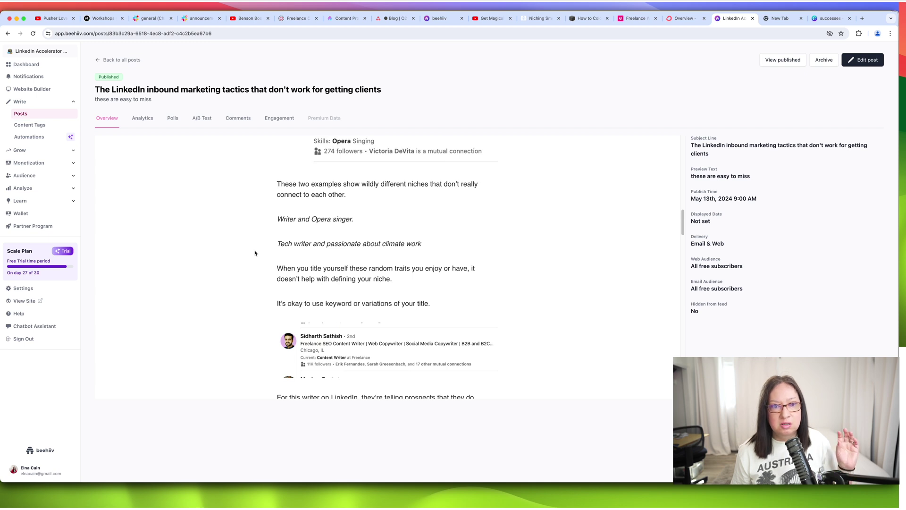
{"action": "scroll", "coordinate": [254, 253], "scroll_direction": "up", "scroll_amount": 10}
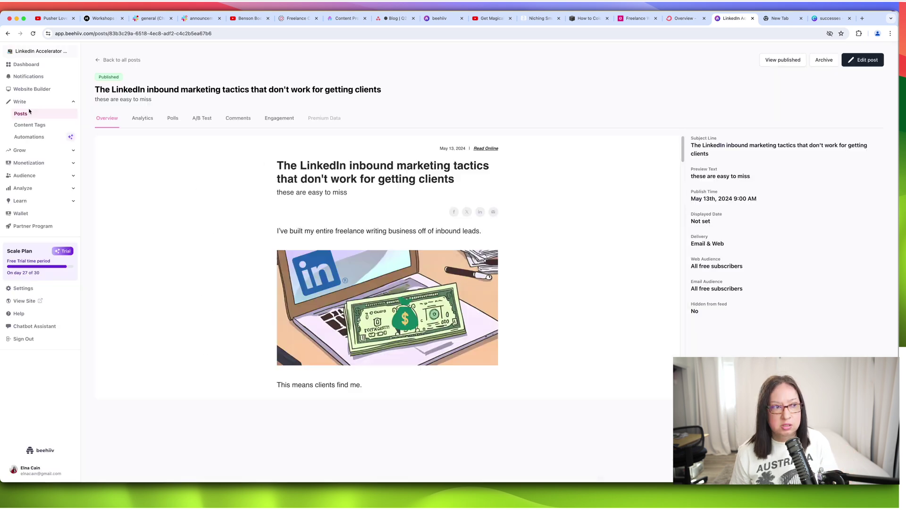
{"action": "left_click", "coordinate": [26, 104]}
Step: From the Posts list, create a new draft and enter 'Start writing here' as the opening body line
{"action": "left_click", "coordinate": [27, 106]}
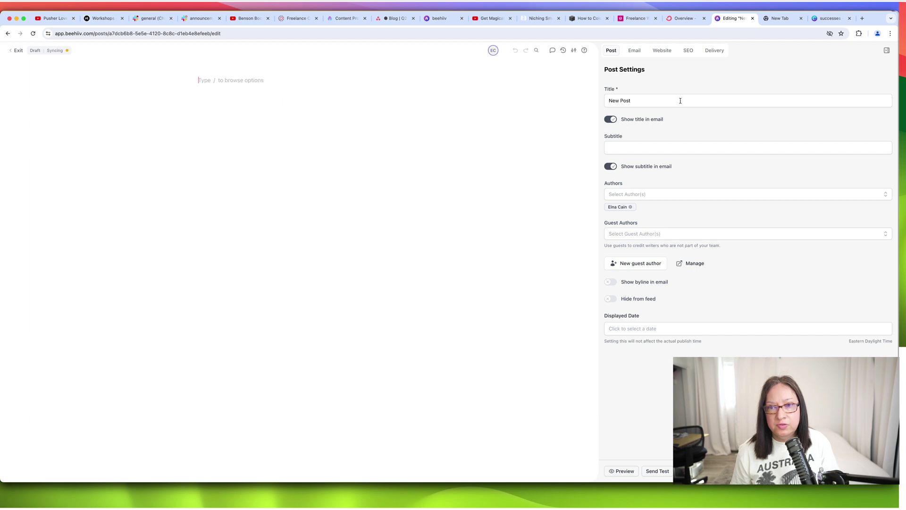
{"action": "left_click", "coordinate": [673, 101]}
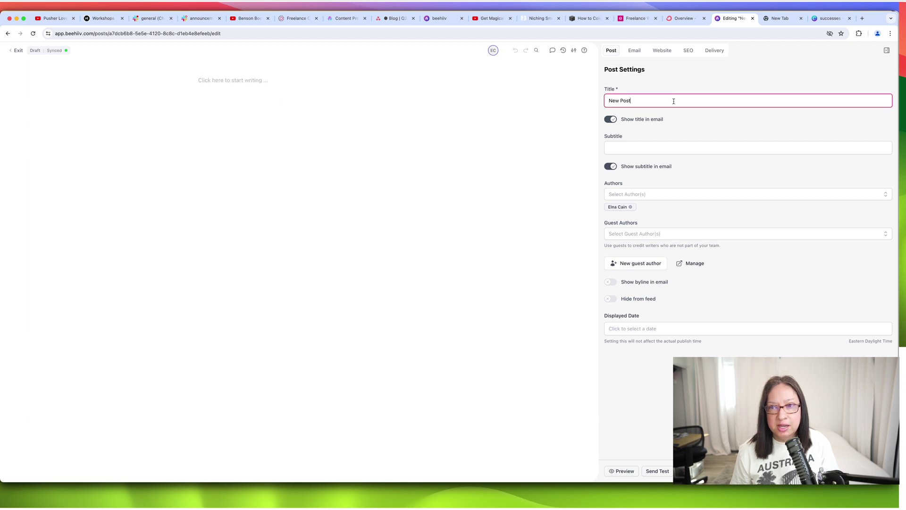
{"action": "left_click", "coordinate": [623, 148]}
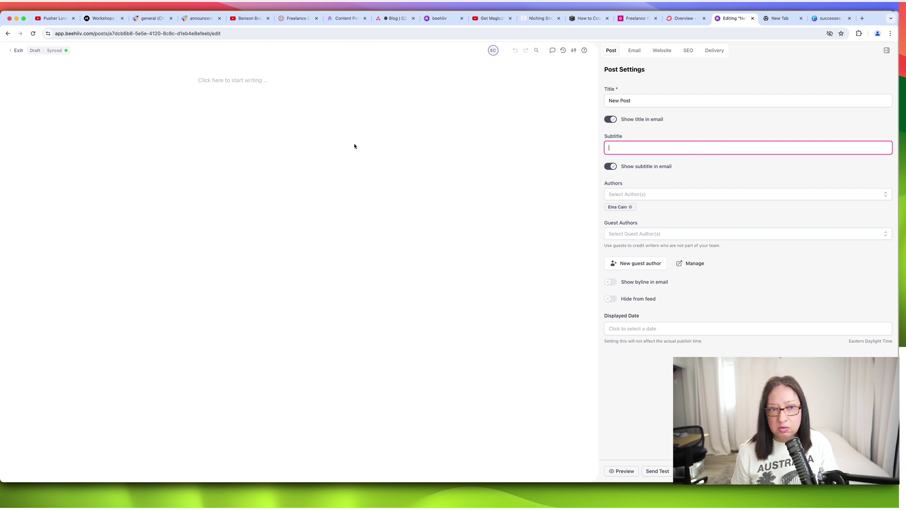
{"action": "left_click", "coordinate": [225, 80]}
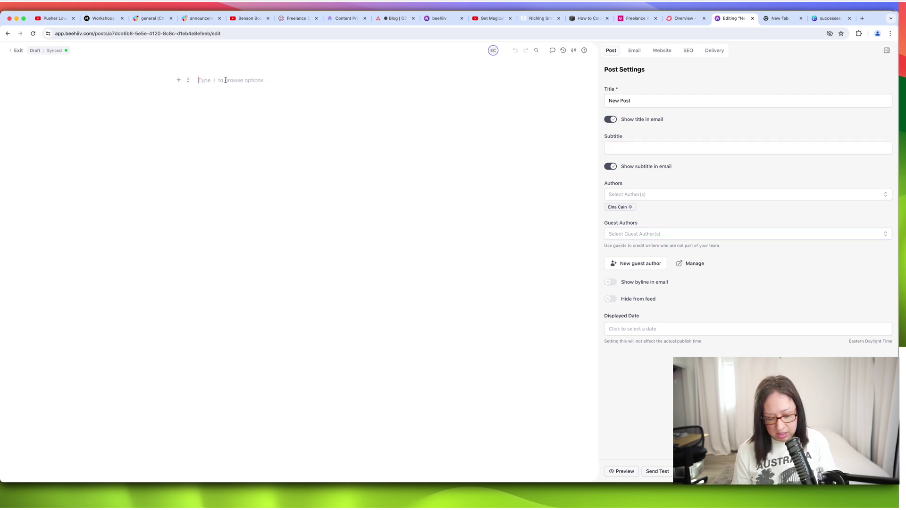
{"action": "type", "text": "Start writing here"}
{"action": "key", "text": "Return"}
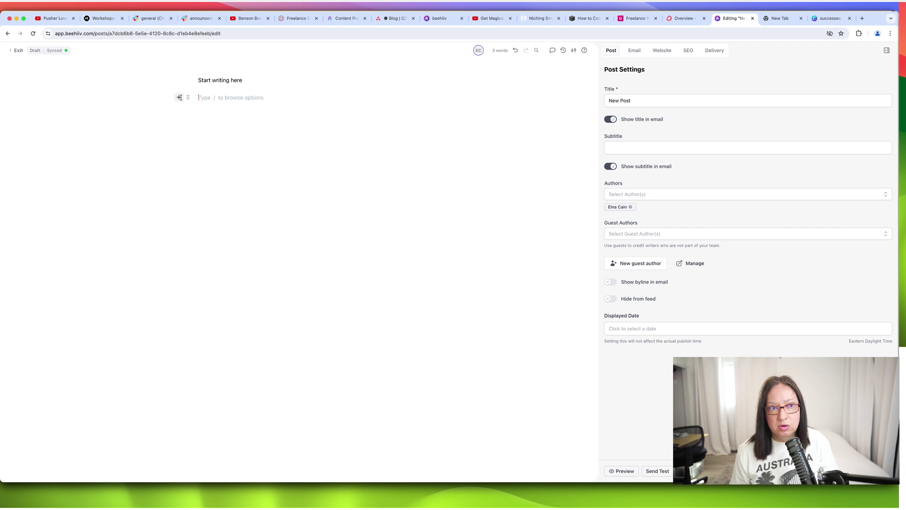
Step: Insert an image block using the library's LinkedIn laptop with dollar bills picture below the opening line
{"action": "left_click", "coordinate": [179, 98]}
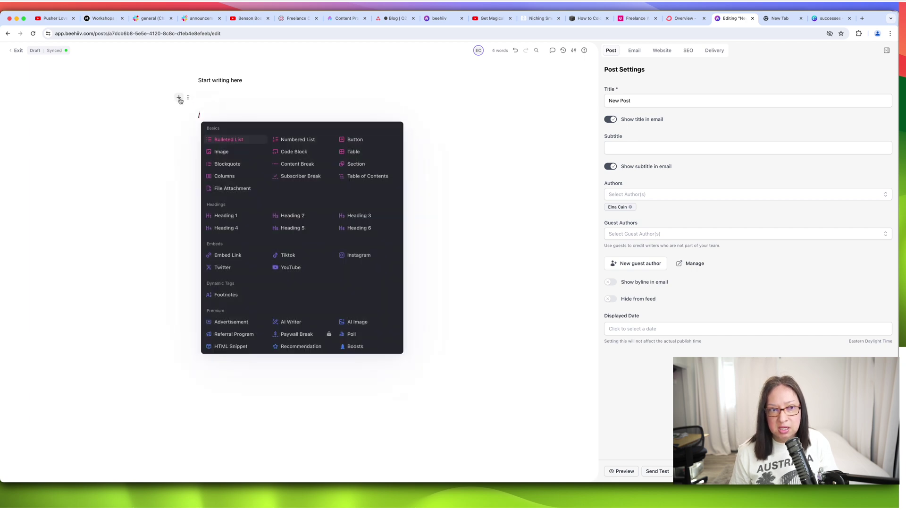
{"action": "left_click", "coordinate": [222, 152]}
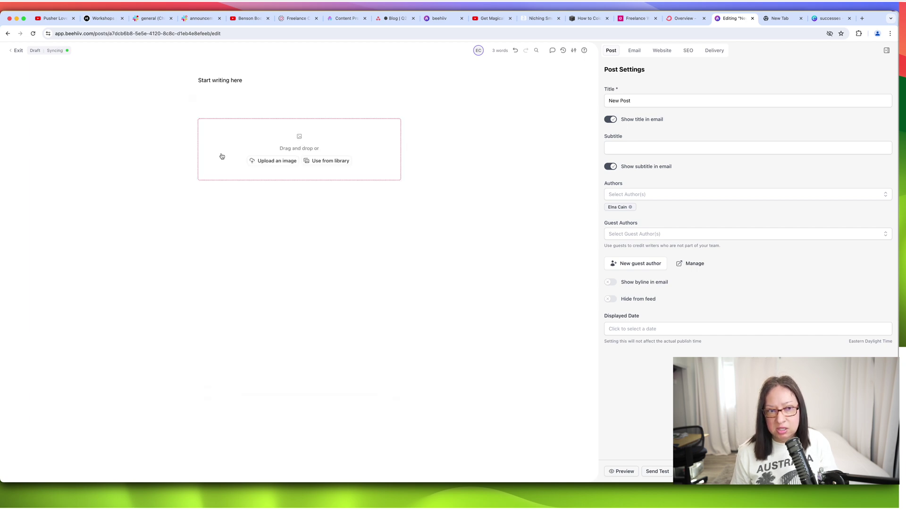
{"action": "left_click", "coordinate": [339, 161]}
{"action": "mouse_move", "coordinate": [501, 233]}
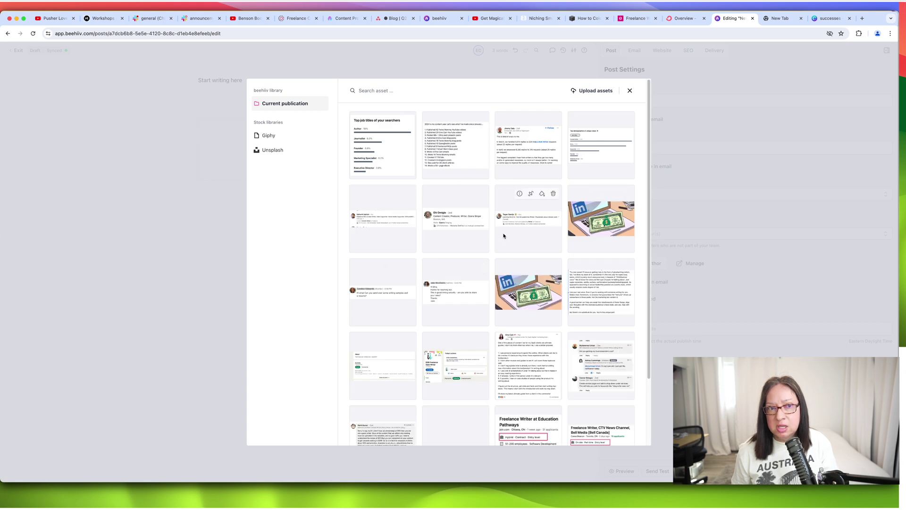
{"action": "mouse_move", "coordinate": [535, 268]}
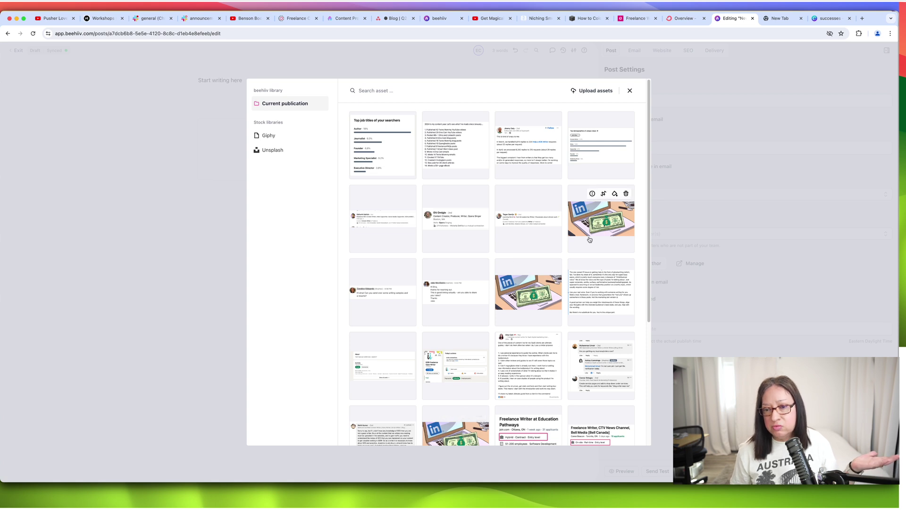
{"action": "scroll", "coordinate": [543, 165], "scroll_direction": "down", "scroll_amount": 5}
{"action": "scroll", "coordinate": [522, 180], "scroll_direction": "up", "scroll_amount": 4}
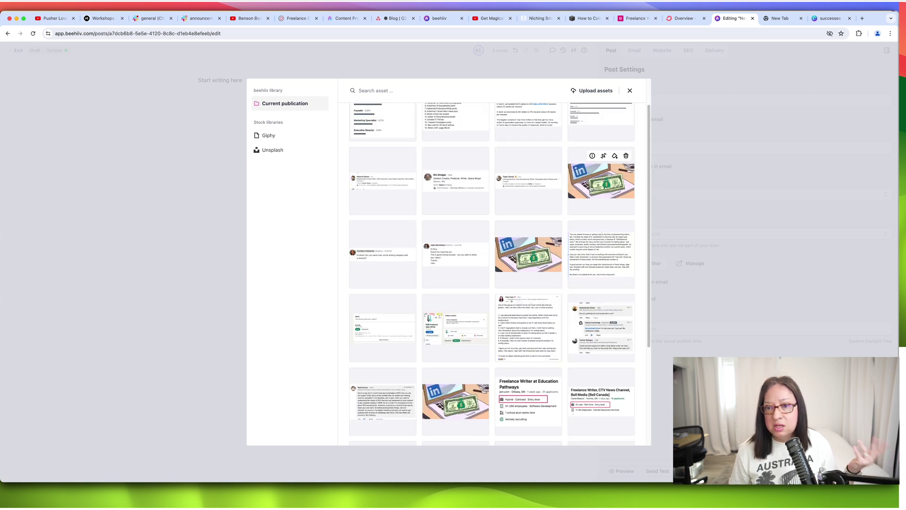
{"action": "left_click", "coordinate": [590, 188]}
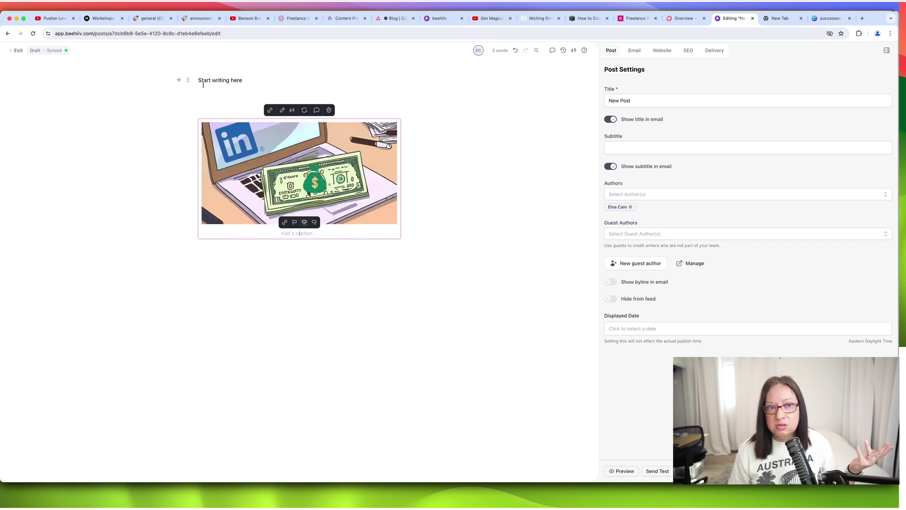
{"action": "left_click", "coordinate": [211, 257]}
{"action": "type", "text": "/"}
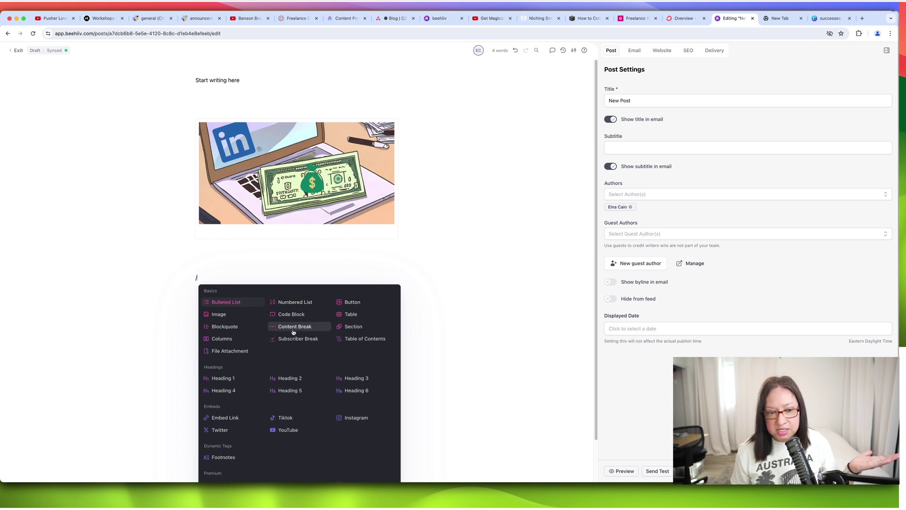
{"action": "scroll", "coordinate": [293, 332], "scroll_direction": "down", "scroll_amount": 2}
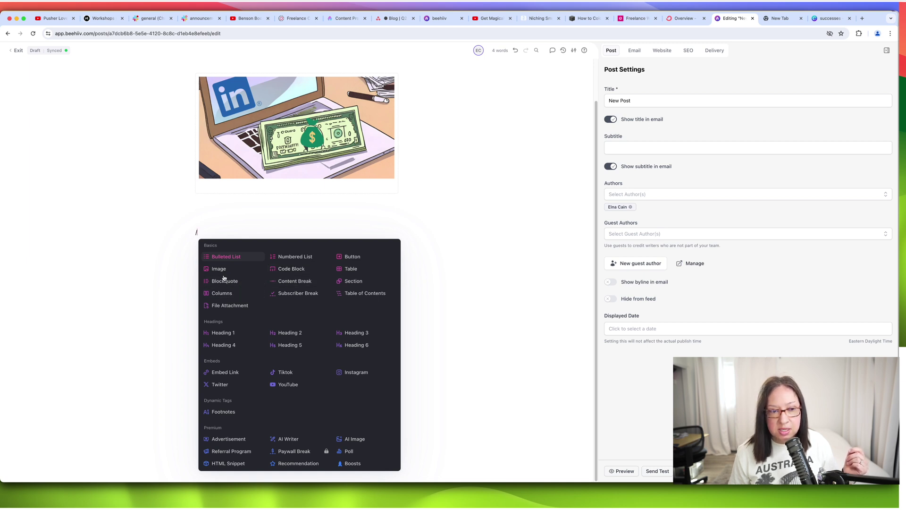
{"action": "left_click", "coordinate": [353, 258]}
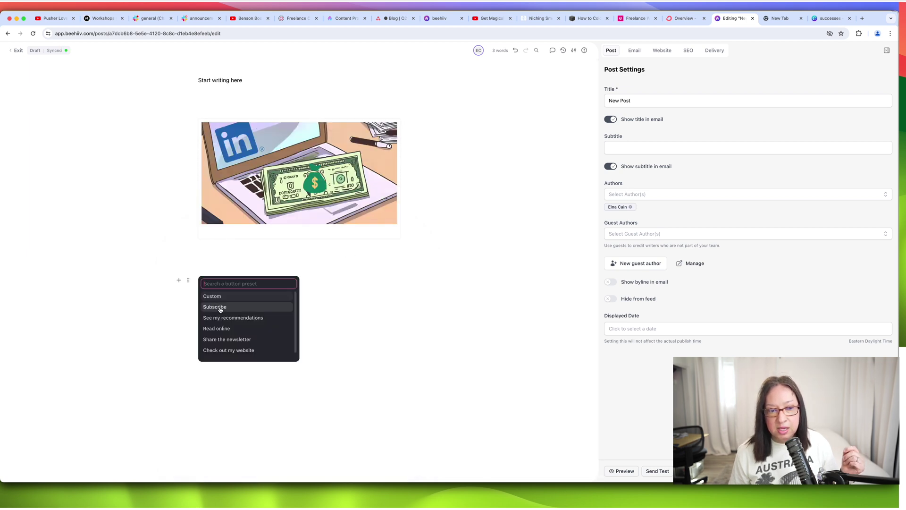
{"action": "left_click", "coordinate": [247, 339]}
{"action": "left_click", "coordinate": [249, 267]}
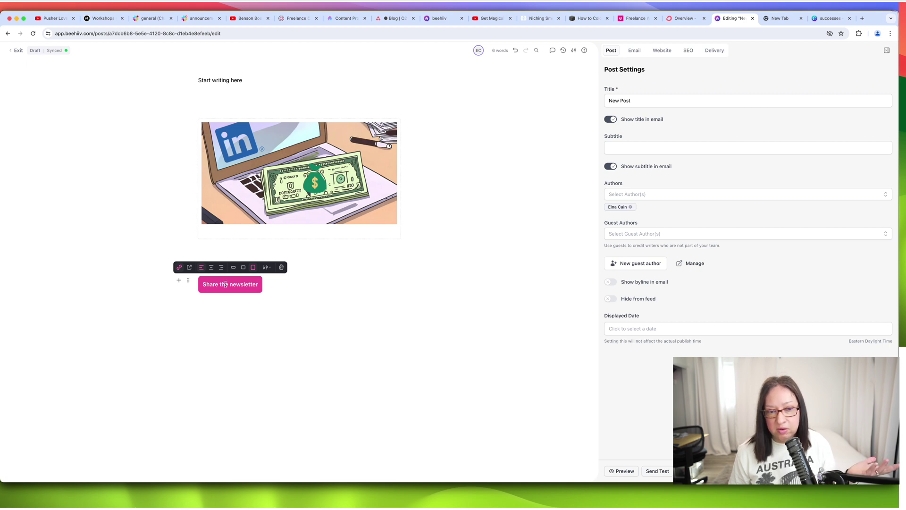
{"action": "left_click", "coordinate": [282, 268]}
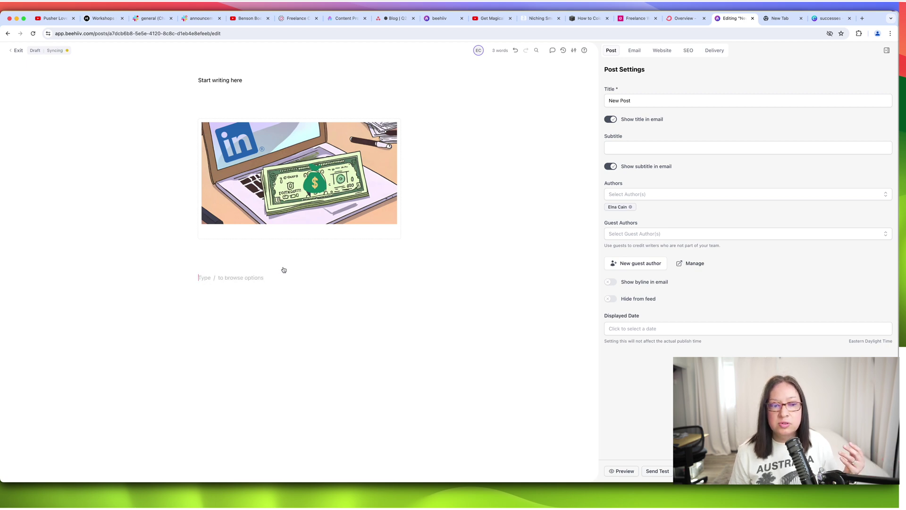